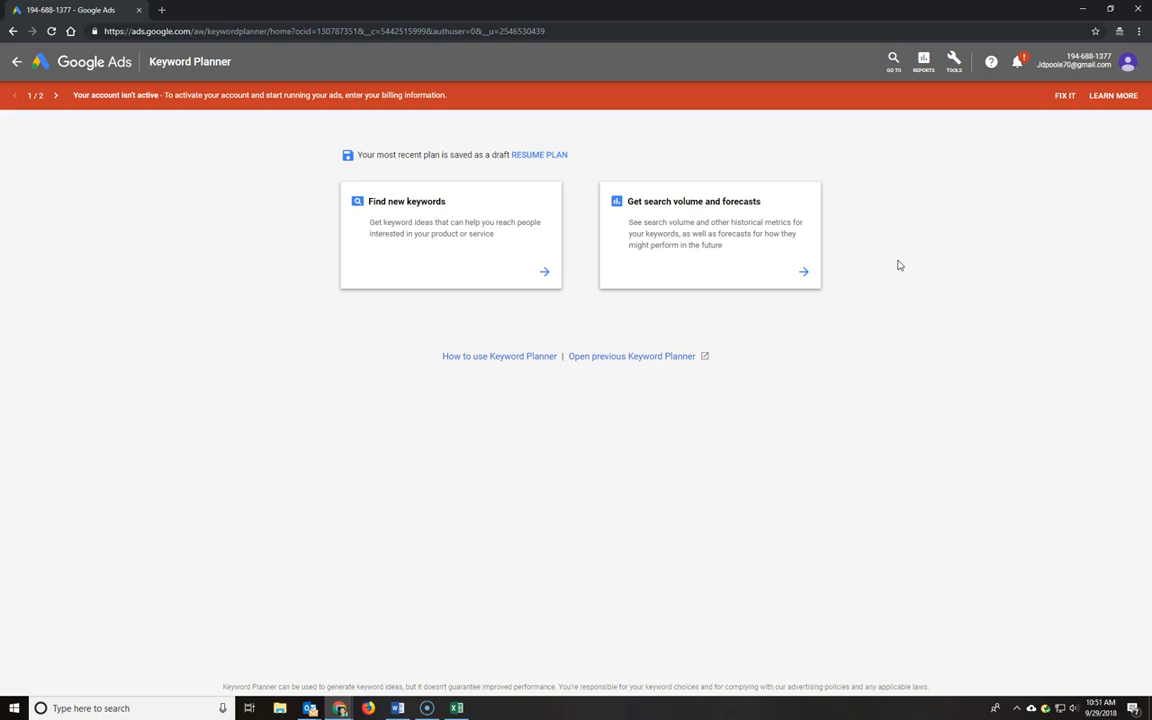
left_click(883, 282)
left_click(429, 212)
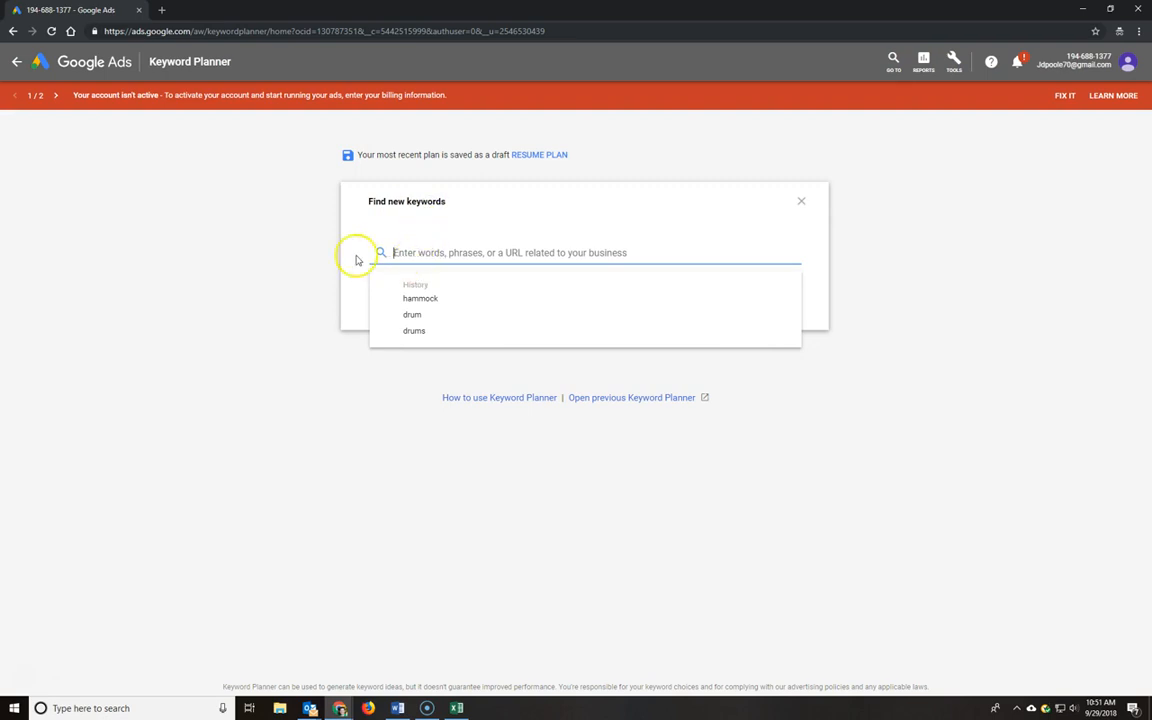
left_click(229, 255)
key("alt+Left")
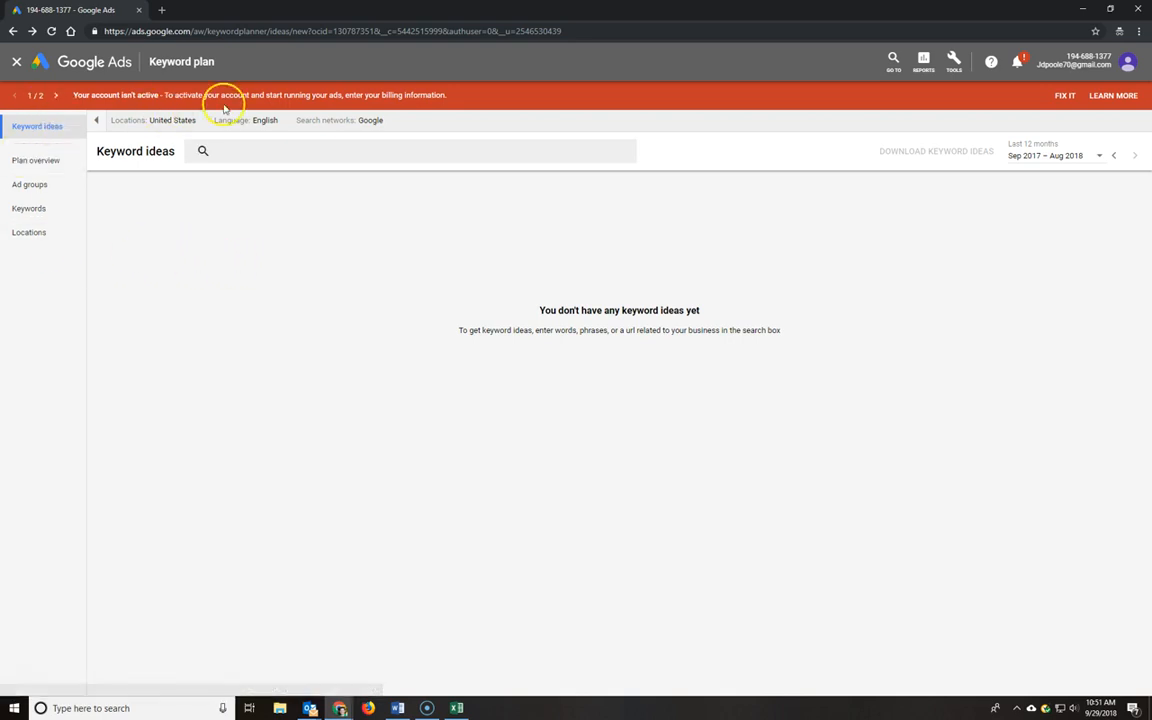
left_click(17, 61)
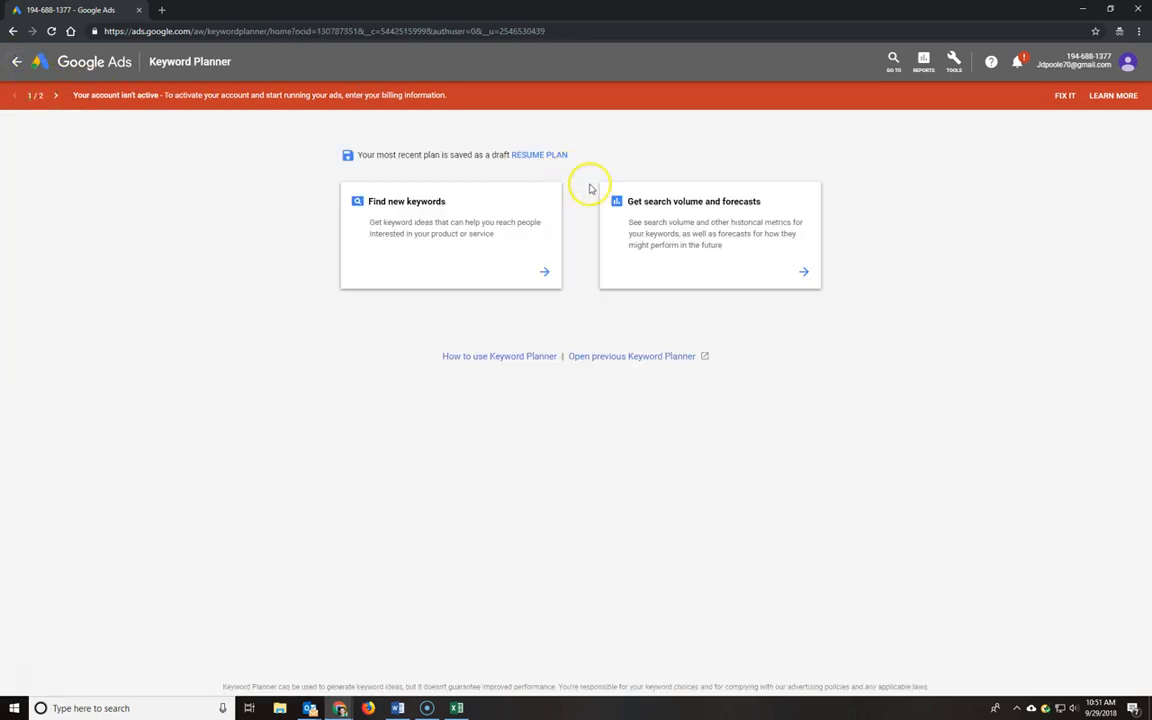
Get search volume and forecasts for the keyword "guitar"
left_click(697, 232)
left_click(639, 272)
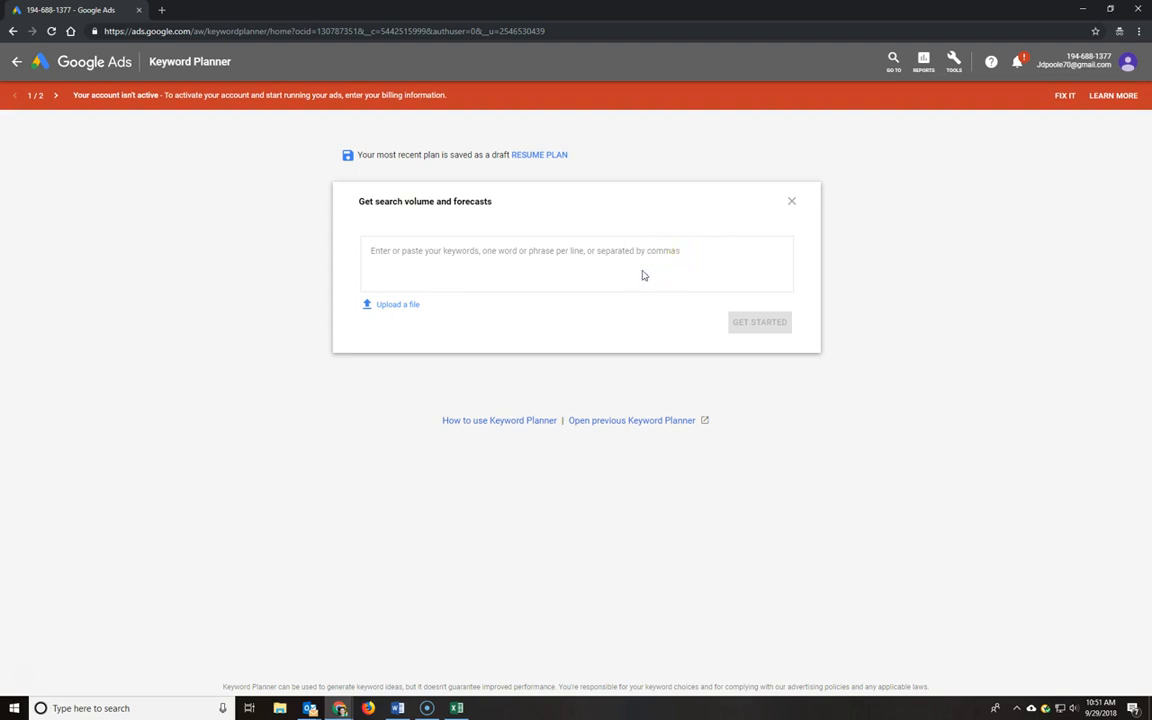
left_click(710, 260)
left_click(456, 708)
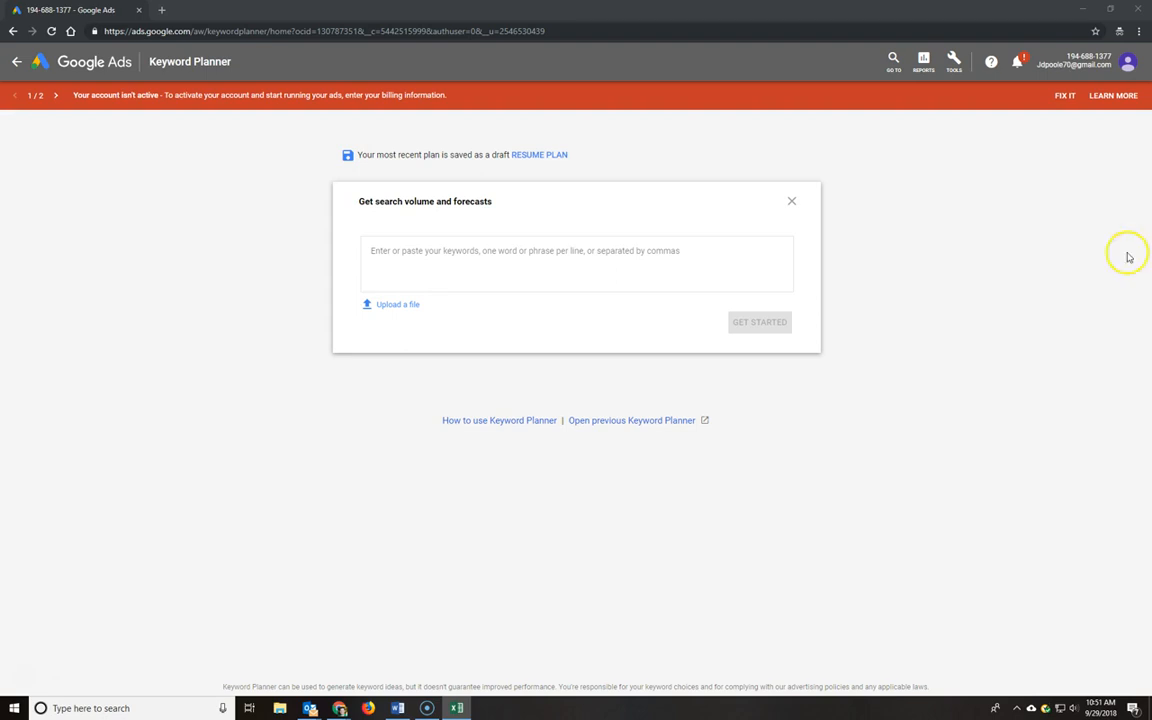
left_click(447, 249)
type("guitar")
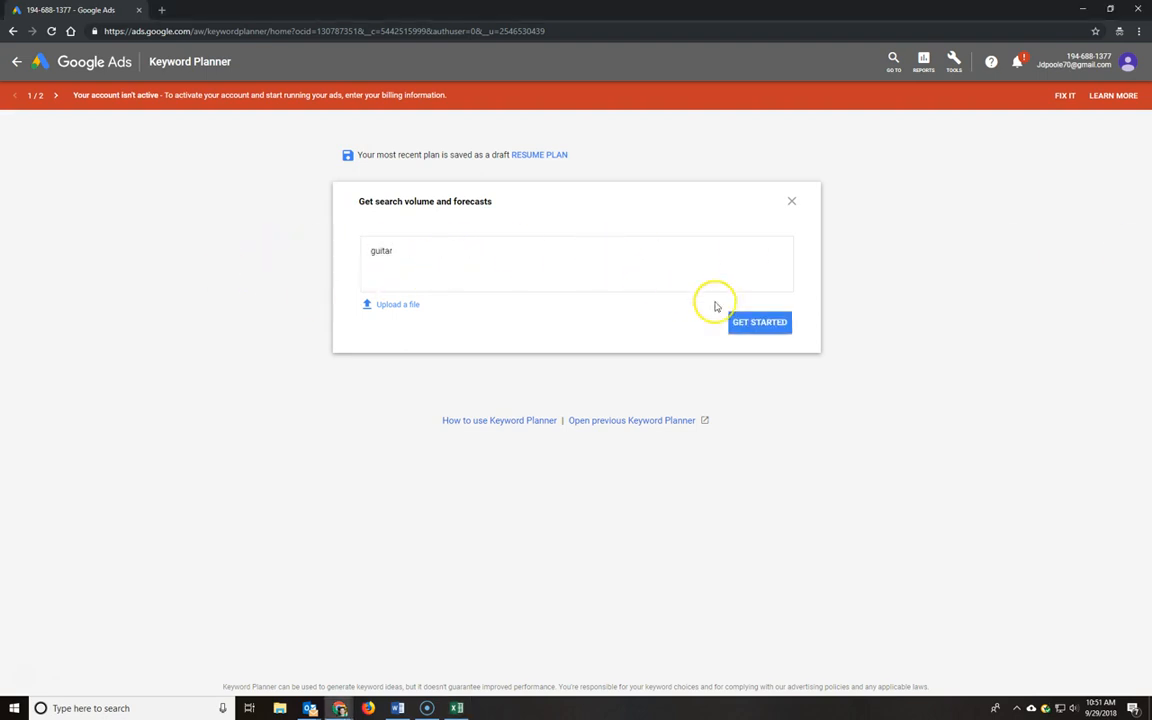
left_click(757, 323)
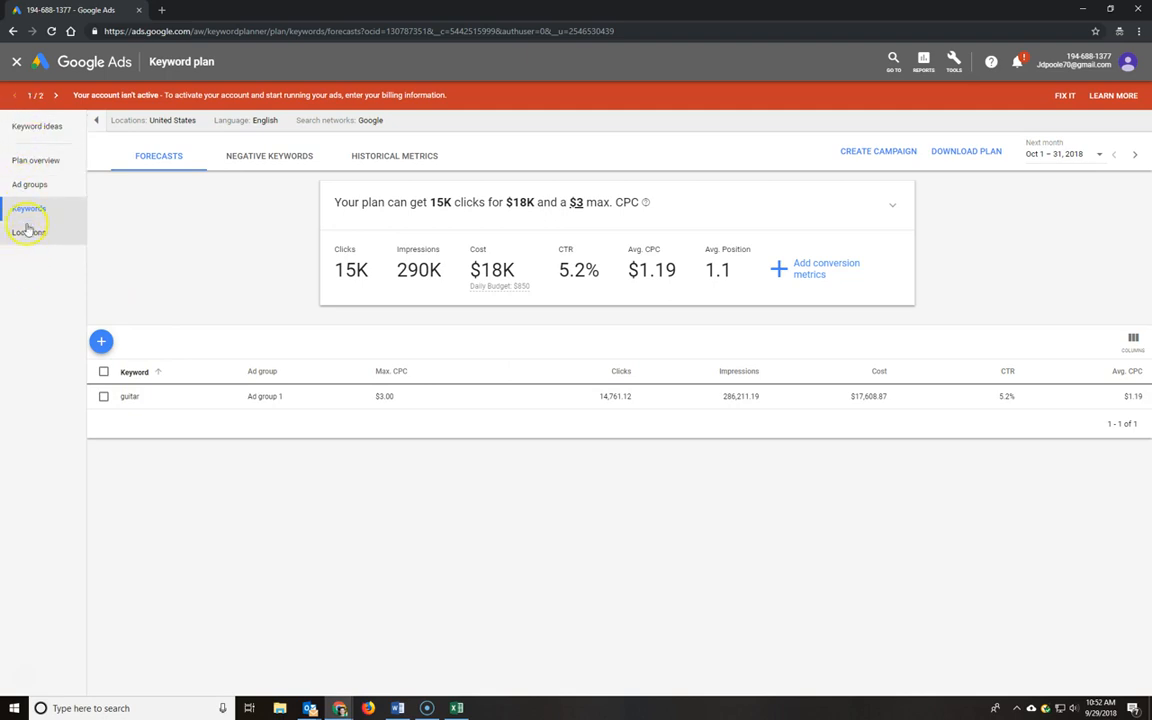
Generate keyword ideas for the search term "guitar"
left_click(34, 128)
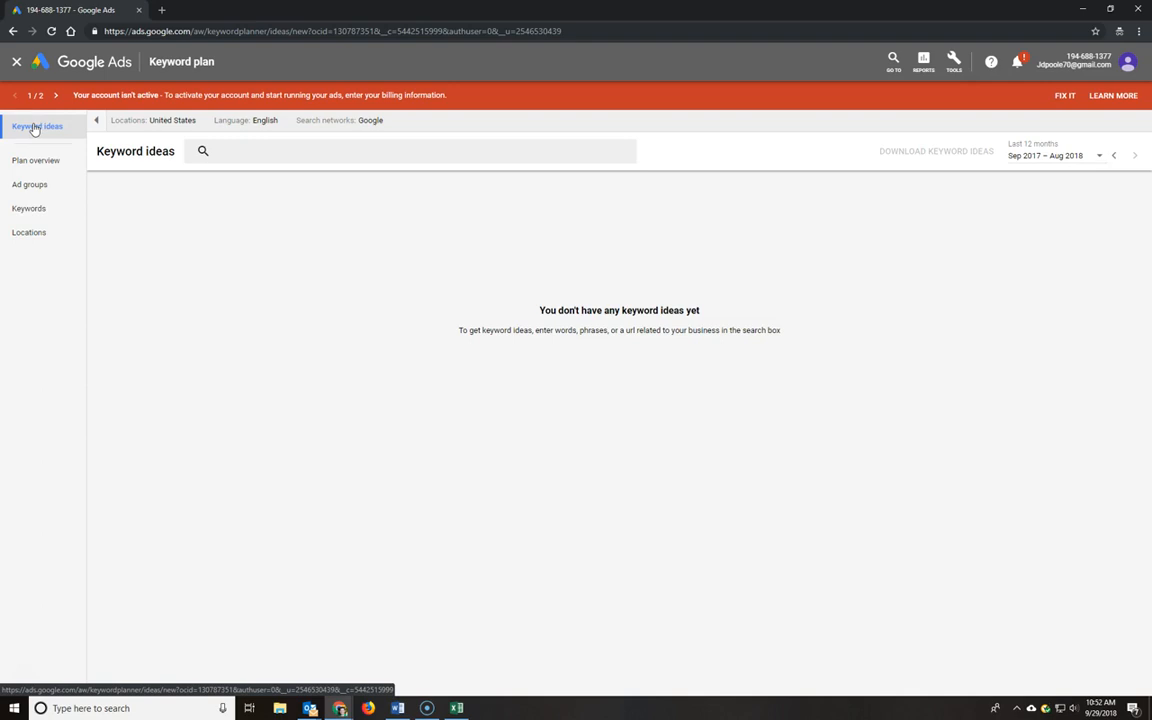
left_click(257, 147)
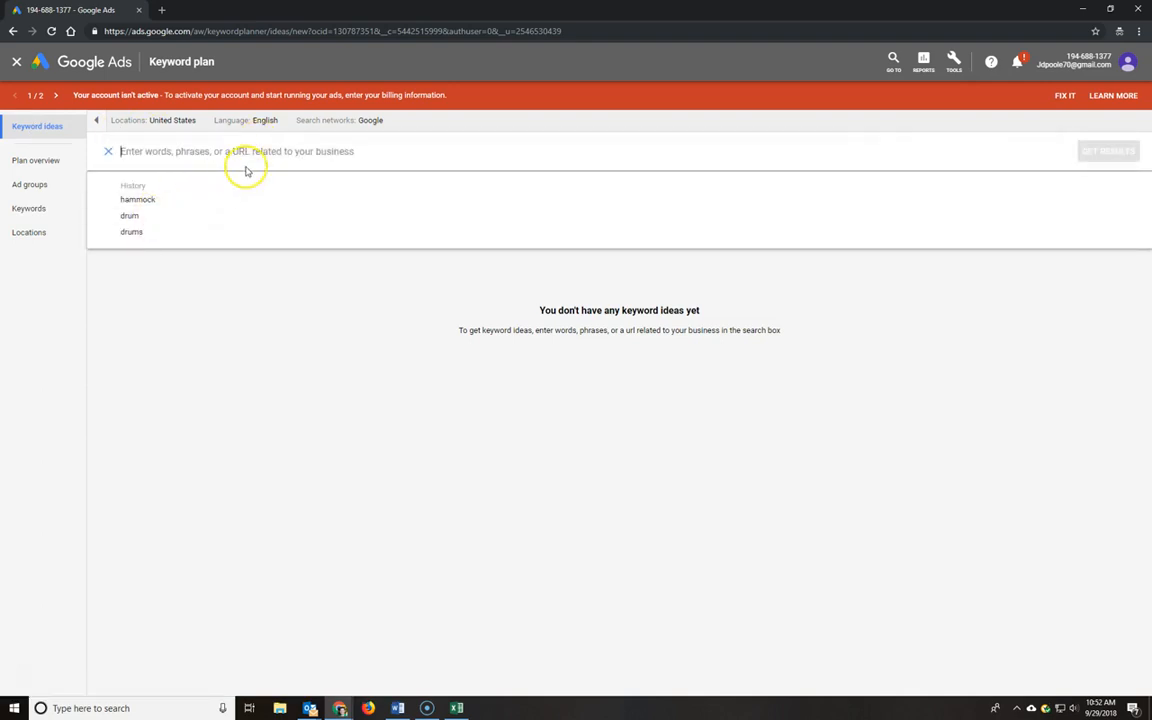
type("guitar")
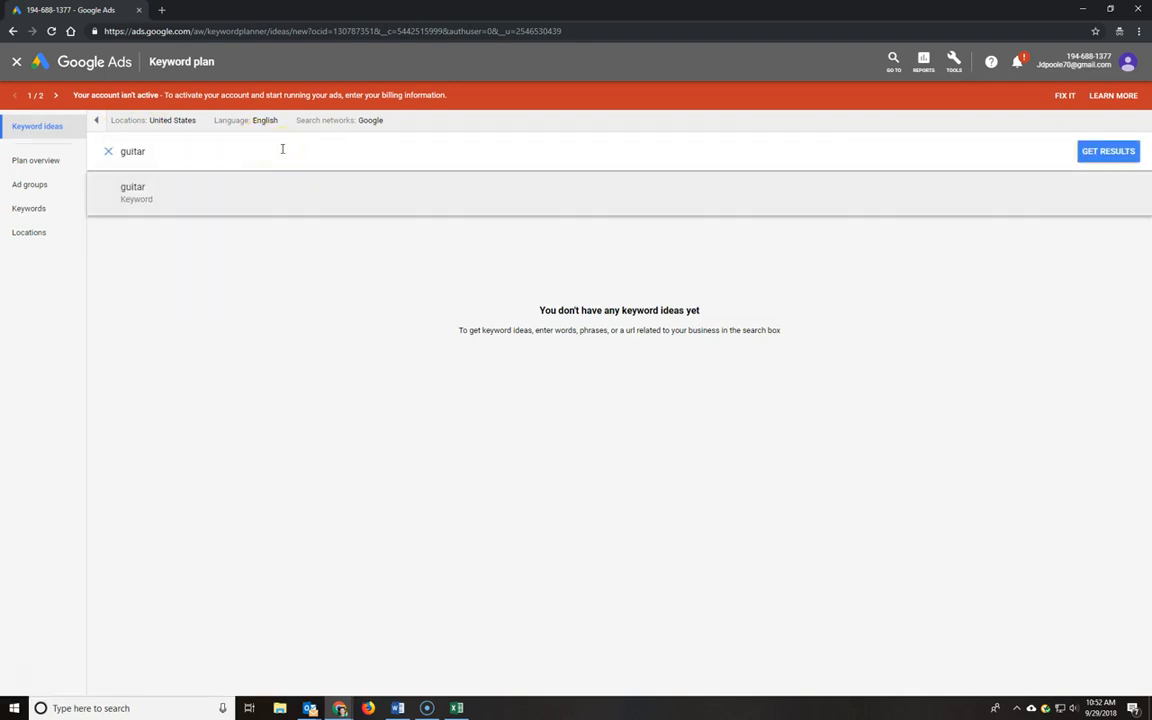
key("Return")
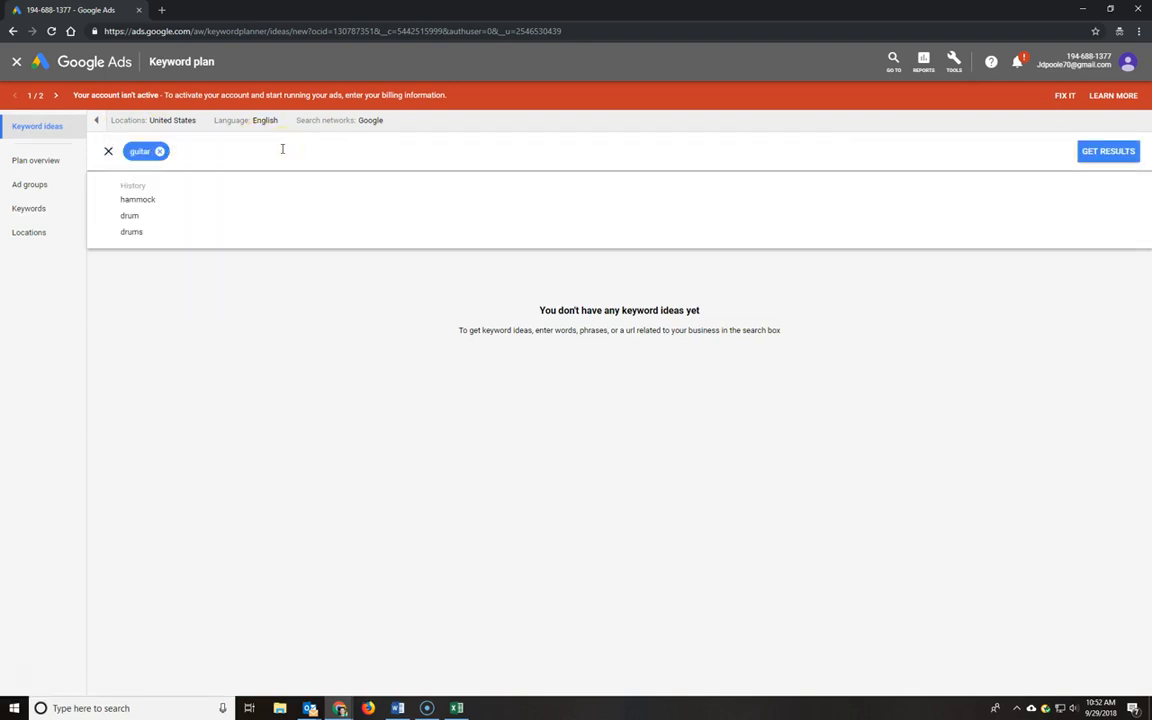
left_click(1108, 153)
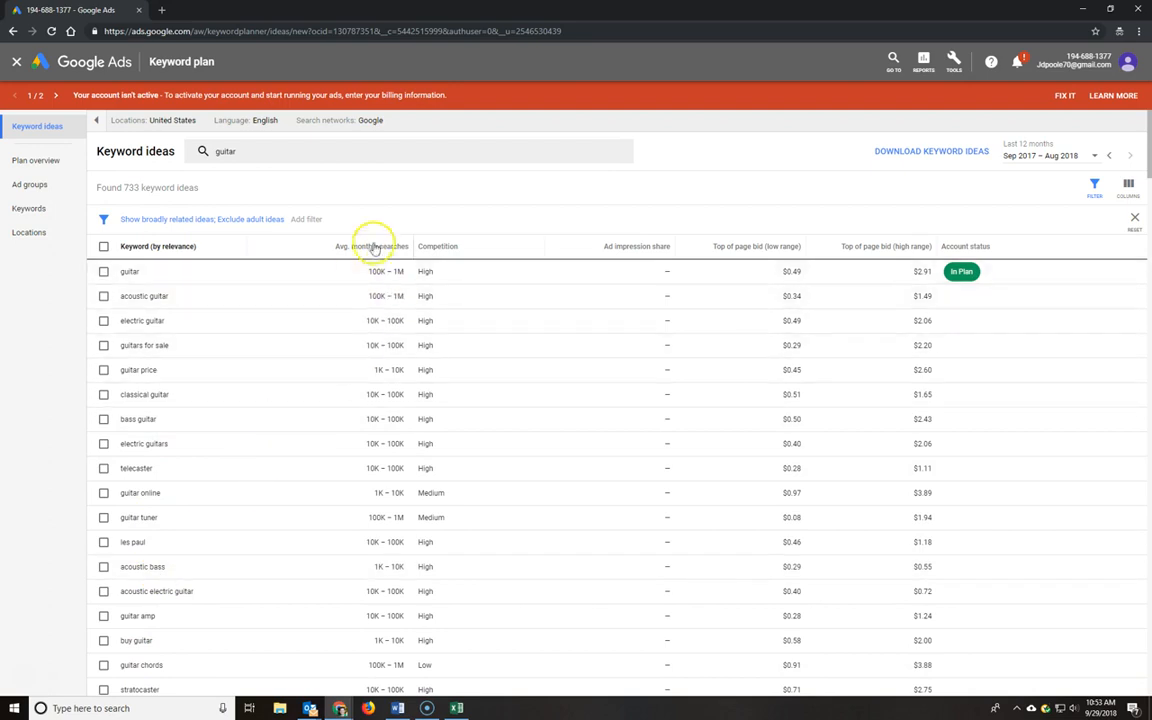
Add the keyword ideas "bass guitar", "les paul" and "yamaha guitars" to the plan in Ad group 1 with broad match
mouse_move(378, 245)
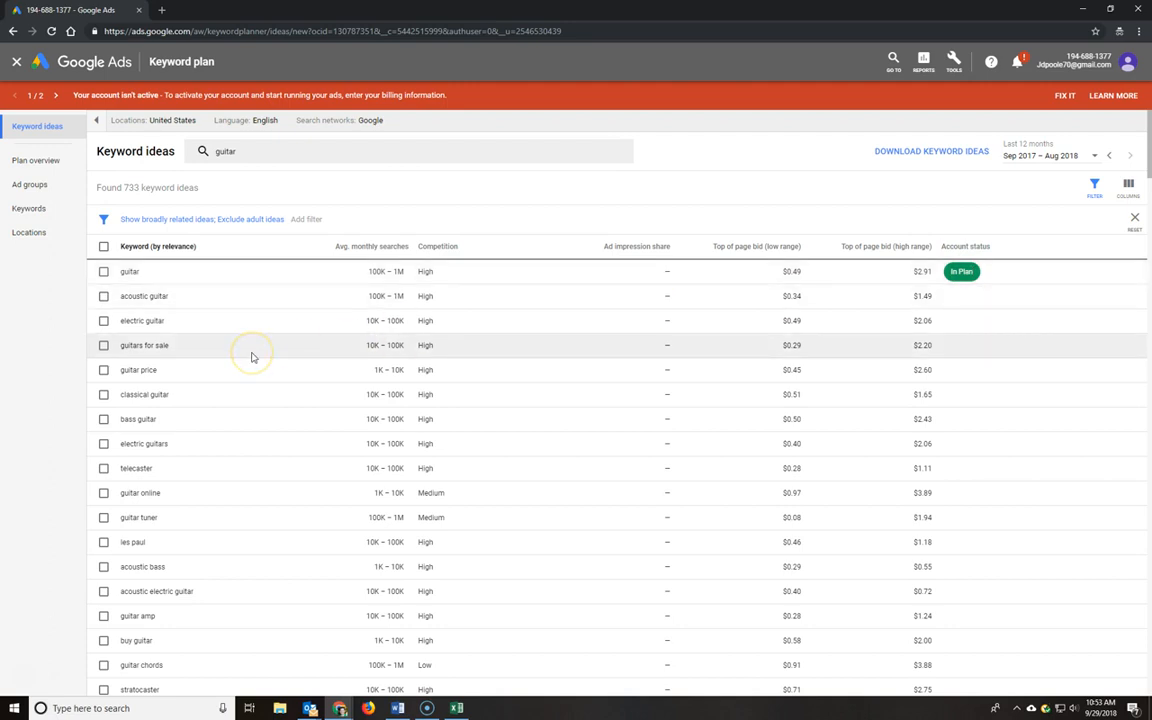
left_click(104, 420)
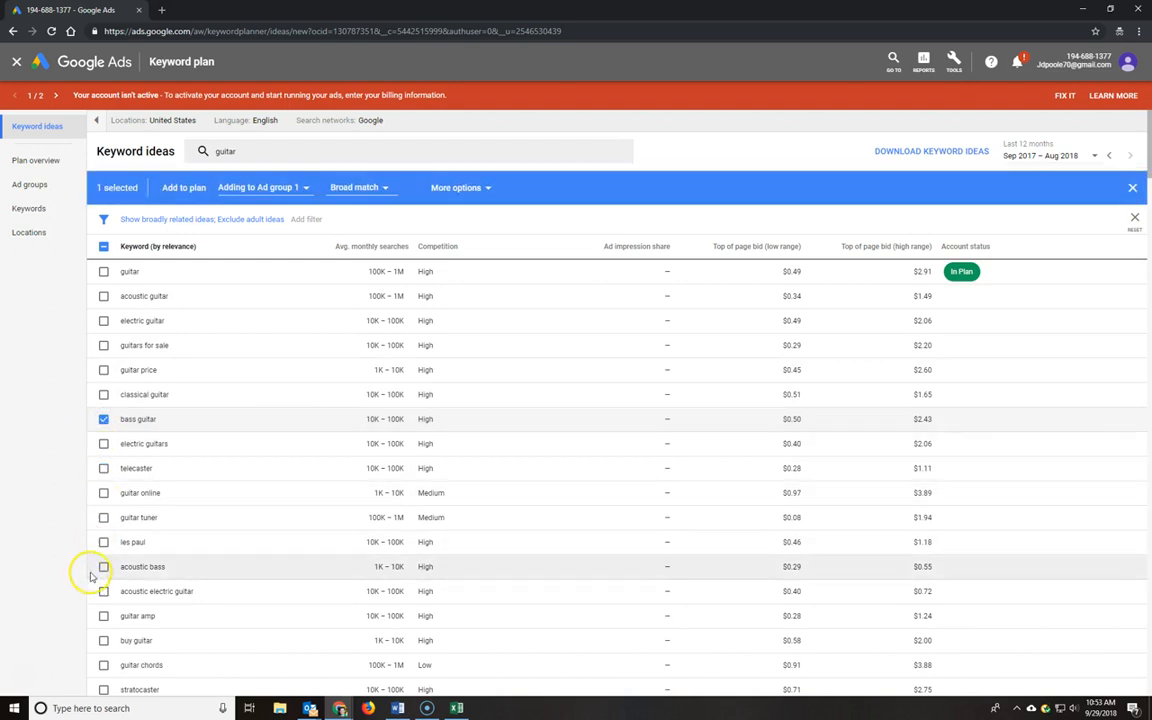
left_click(103, 542)
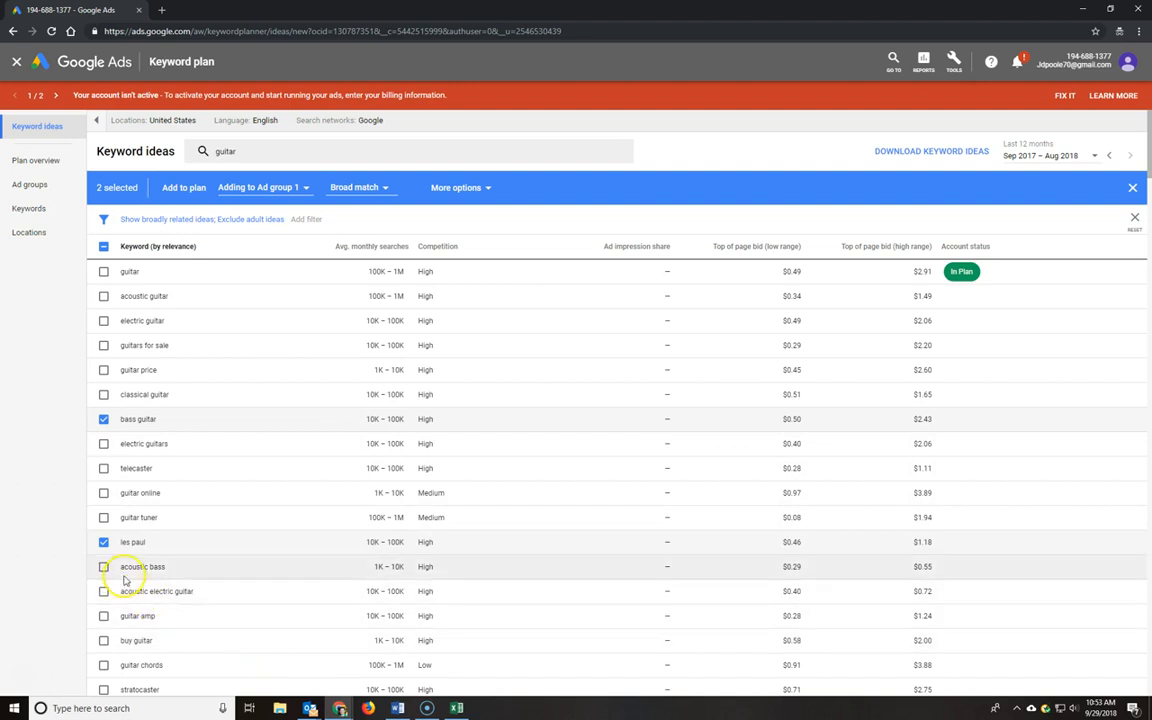
scroll(180, 435, "down", 3)
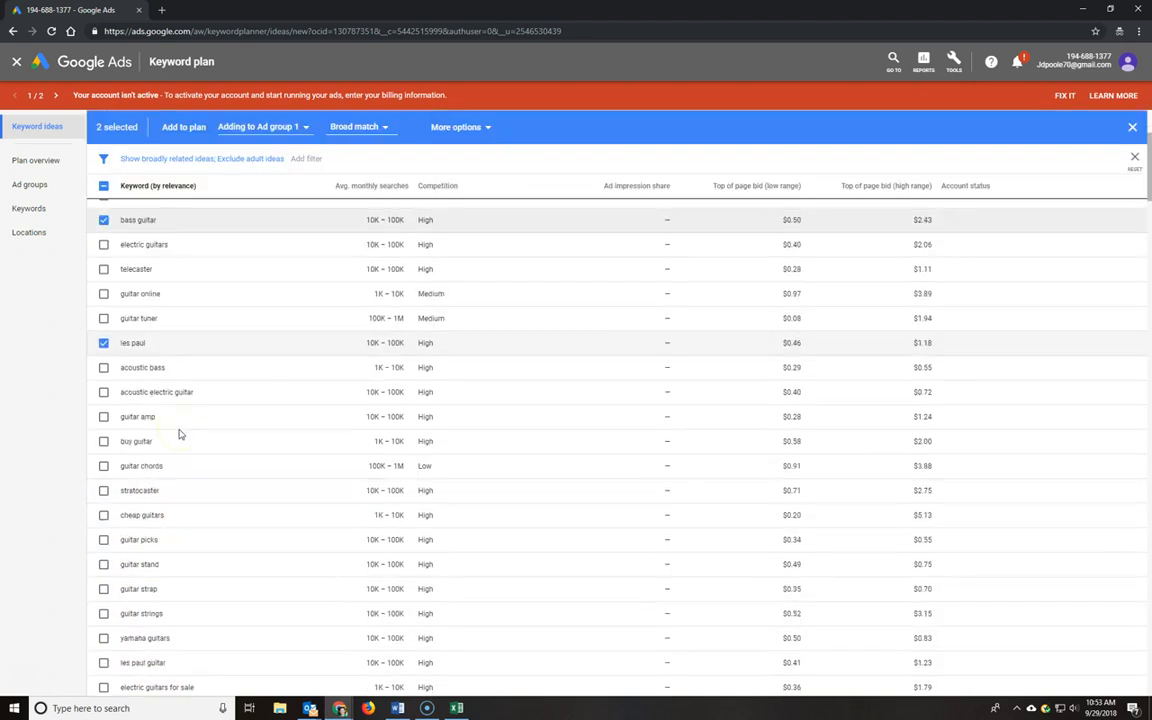
scroll(182, 445, "down", 1)
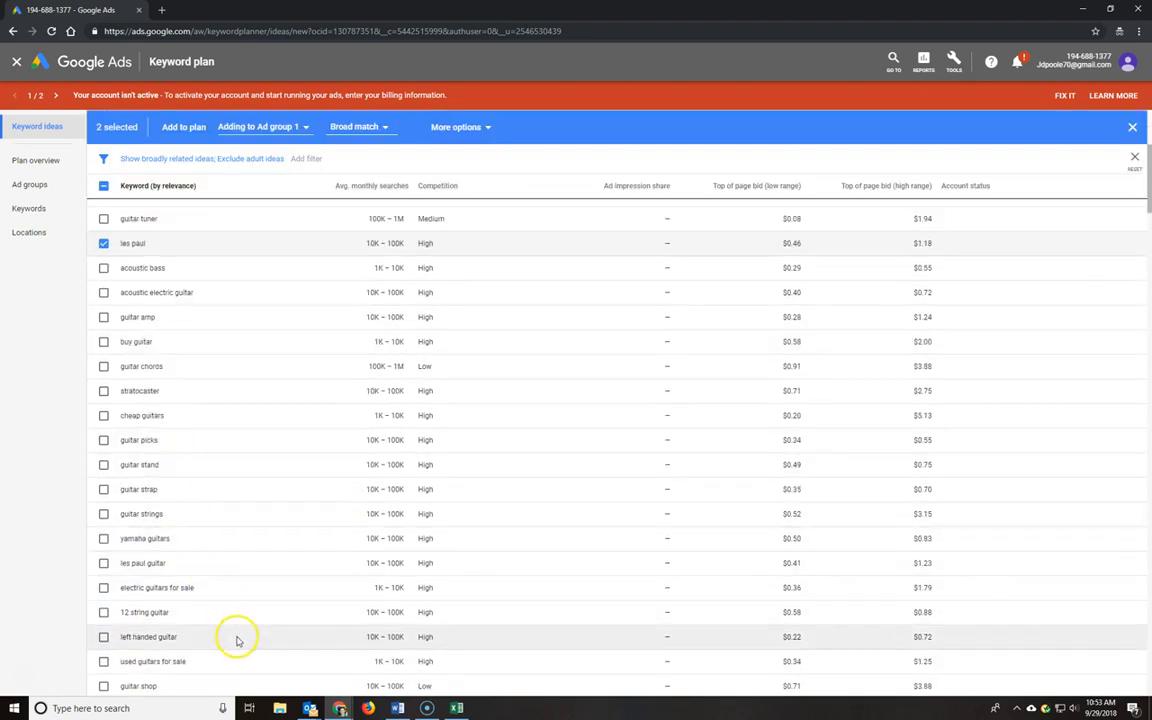
left_click(104, 538)
scroll(385, 551, "up", 4)
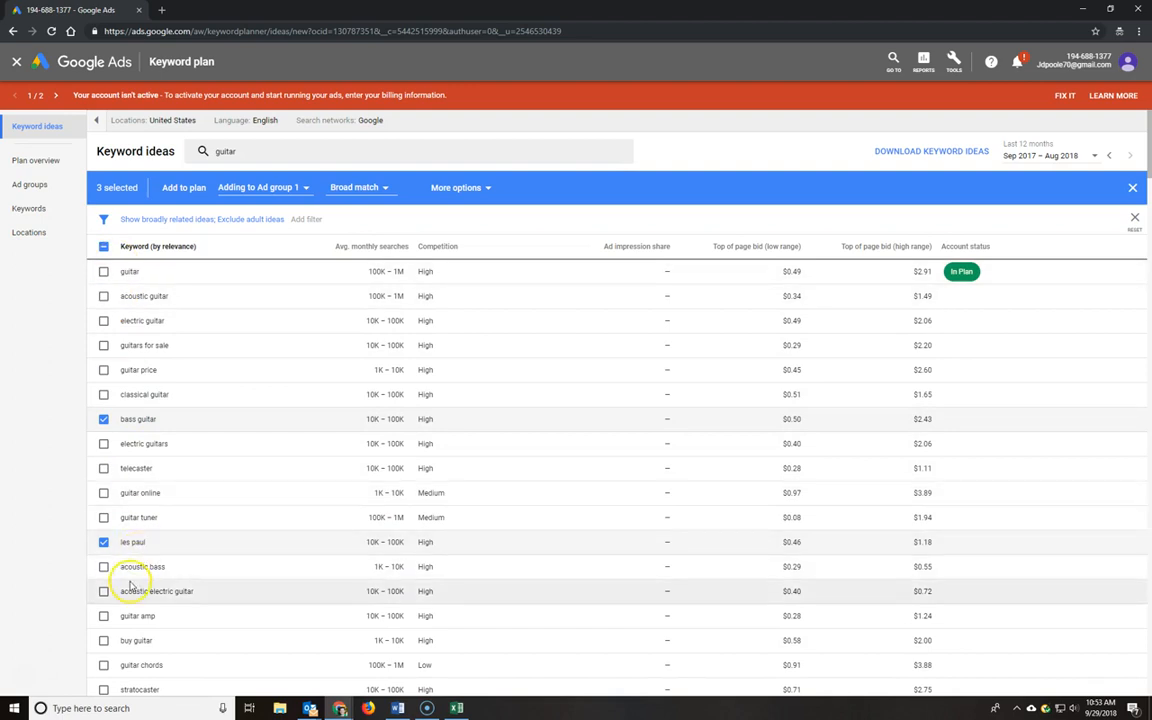
left_click(186, 188)
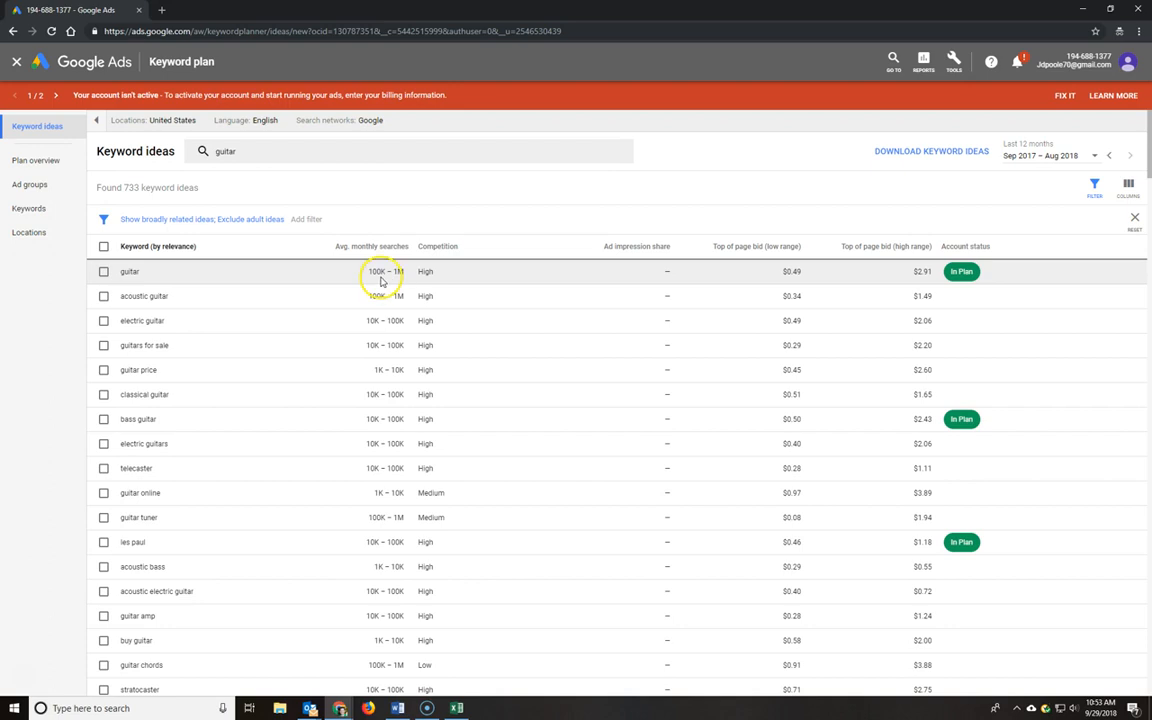
Review the forecasts for the plan's keywords alongside the list of guitar keyword ideas
mouse_move(342, 244)
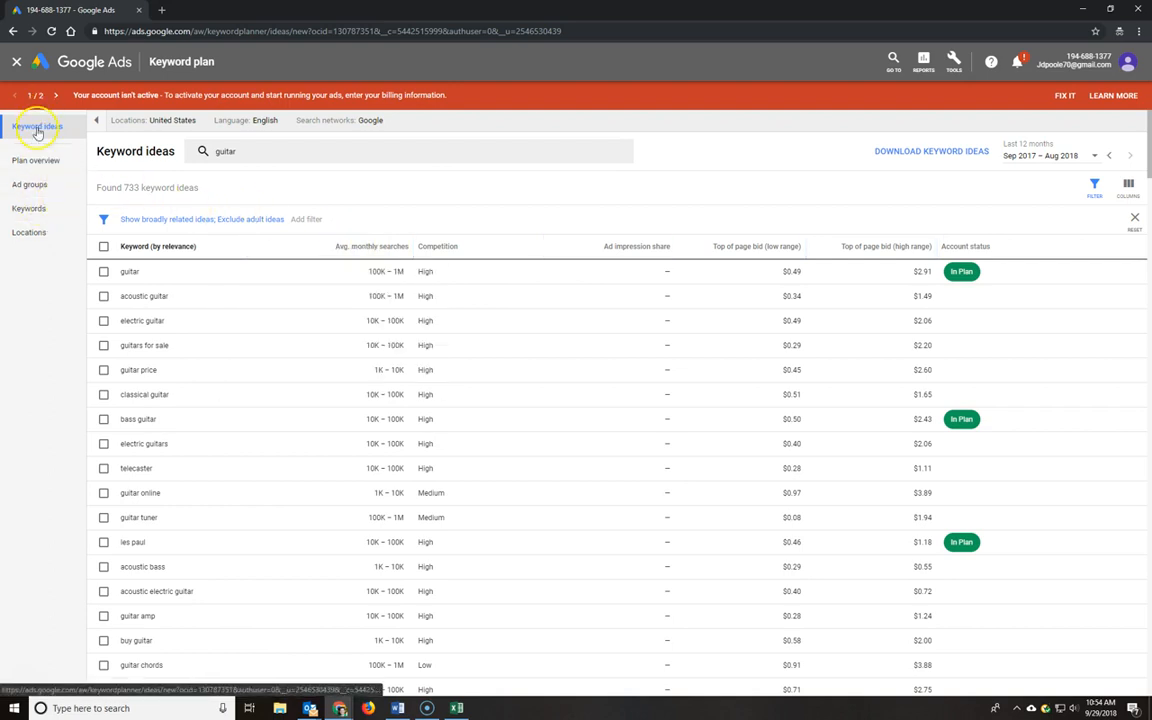
left_click(27, 211)
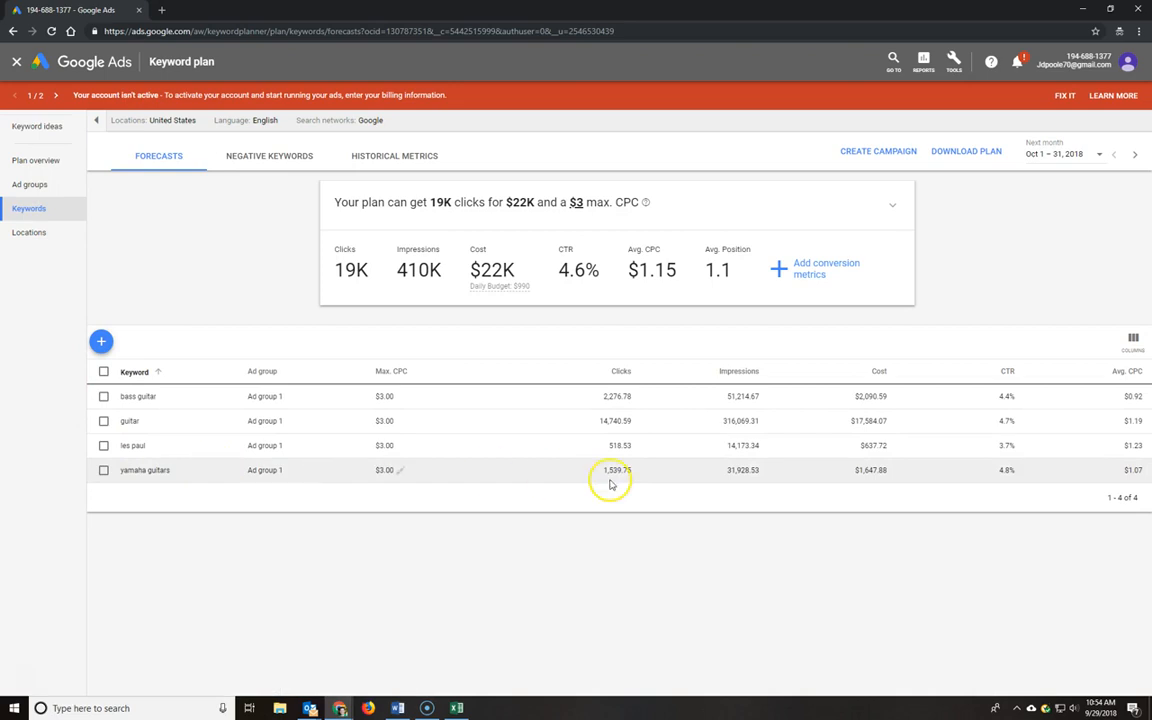
left_click(38, 130)
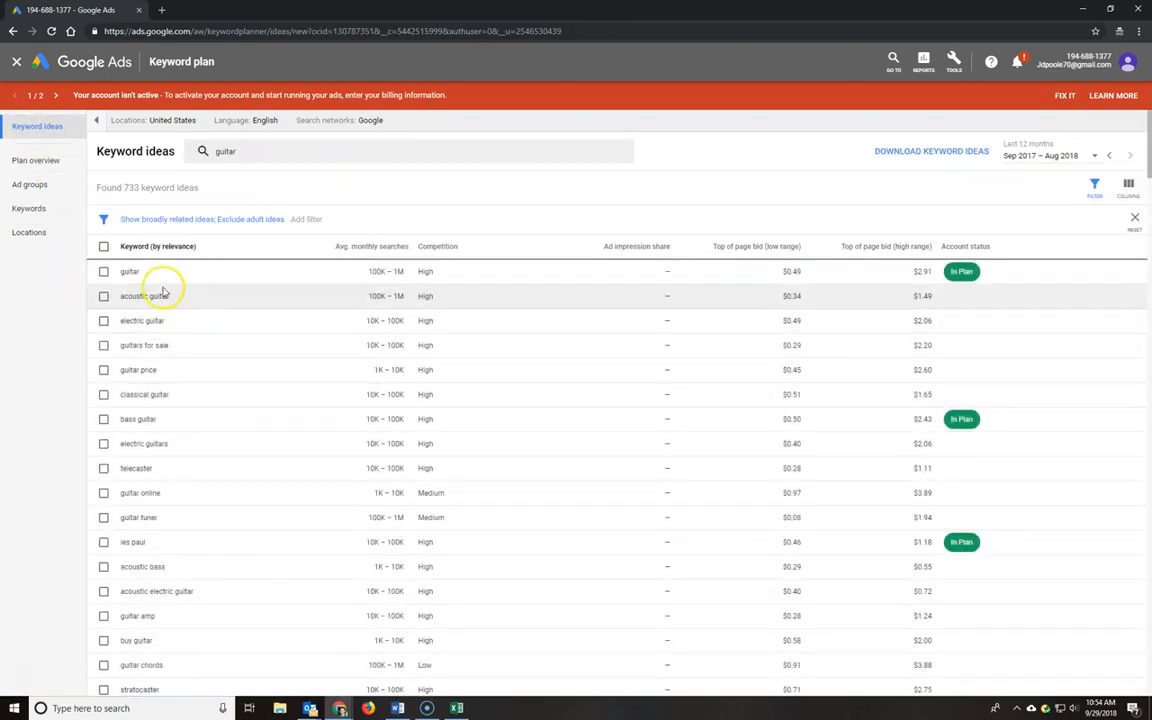
left_click(18, 207)
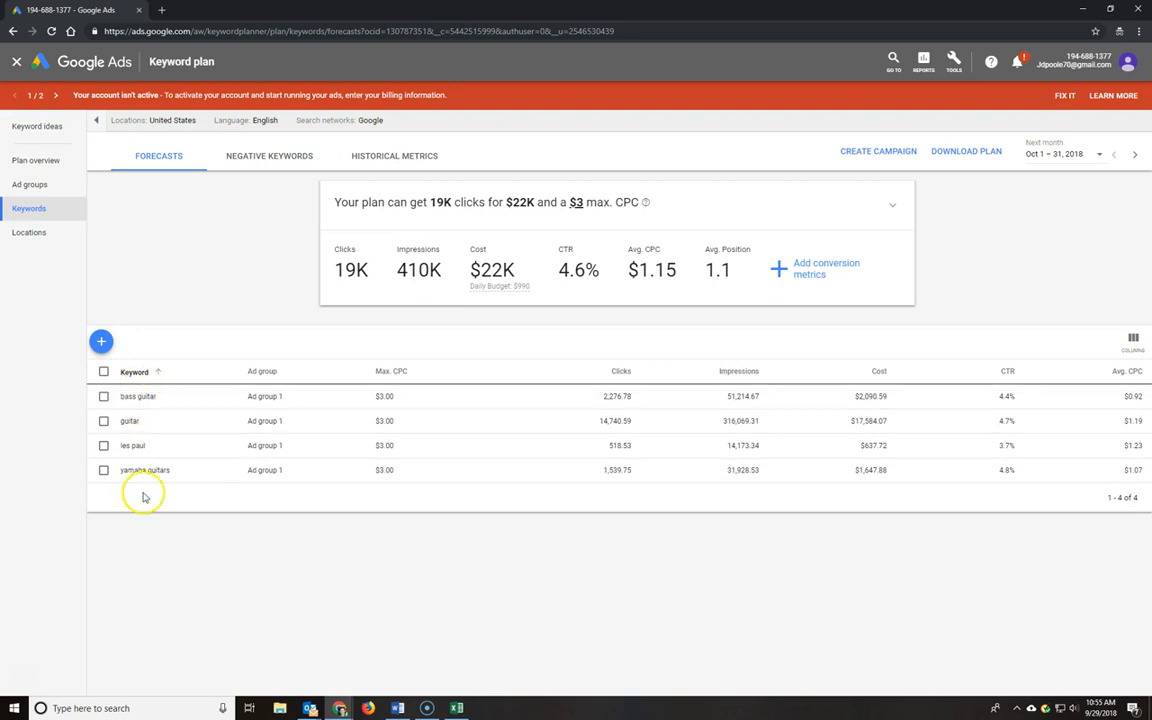
Bring up the sample spreadsheet in Excel, compare its keyword columns with the plan's forecasts, and return to the browser
left_click_drag(1151, 155, 545, 124)
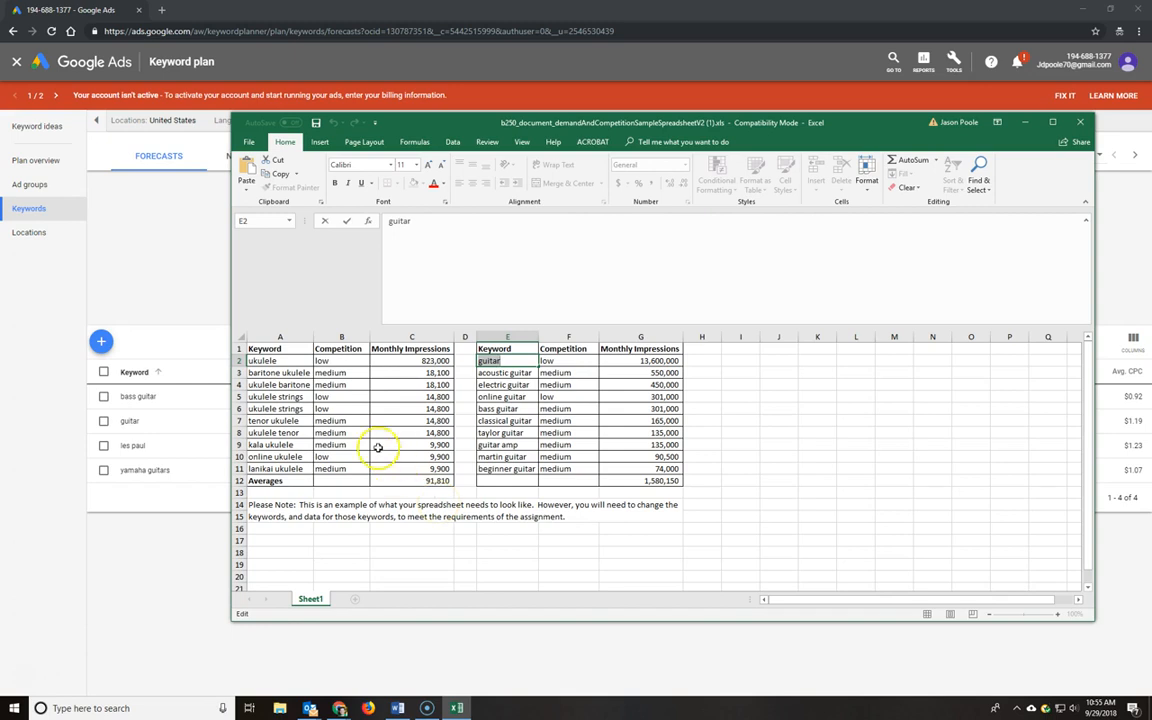
left_click_drag(271, 361, 276, 492)
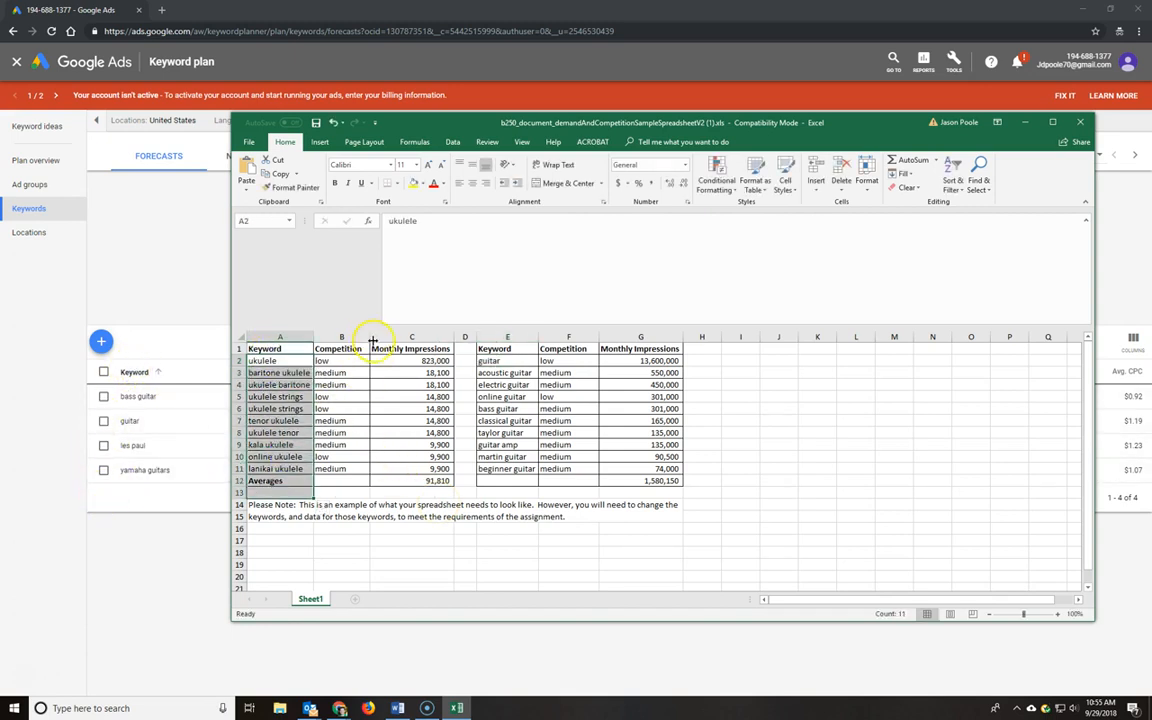
left_click_drag(589, 122, 1141, 121)
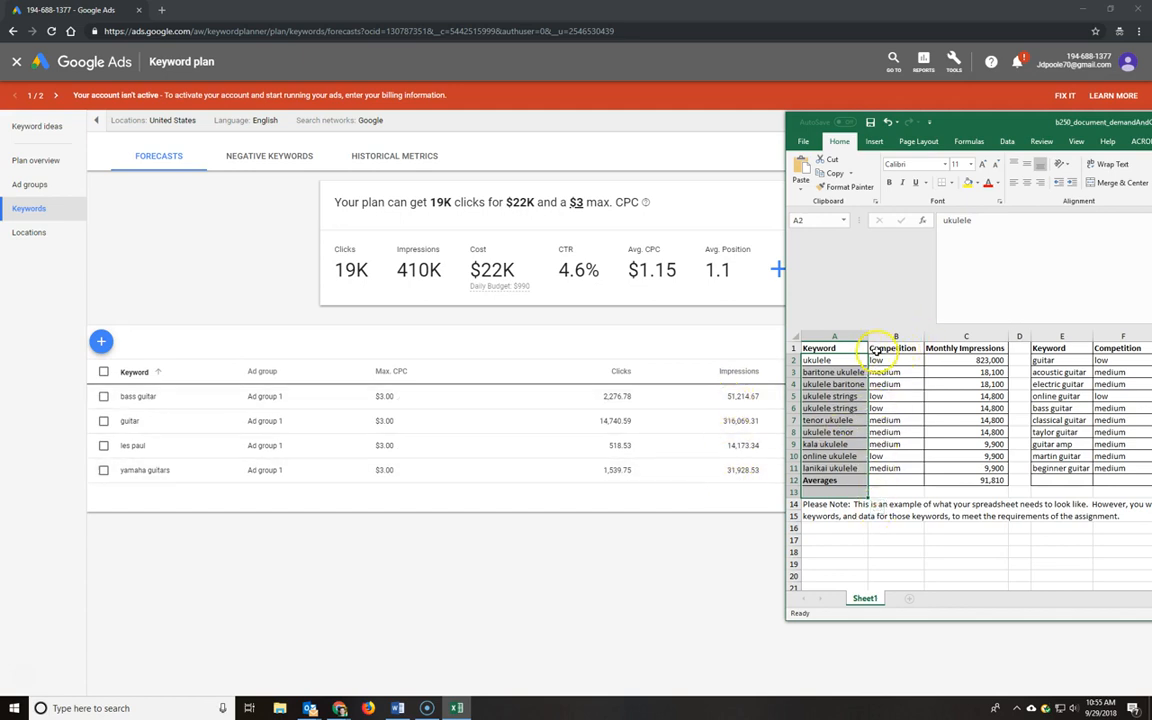
left_click(929, 122)
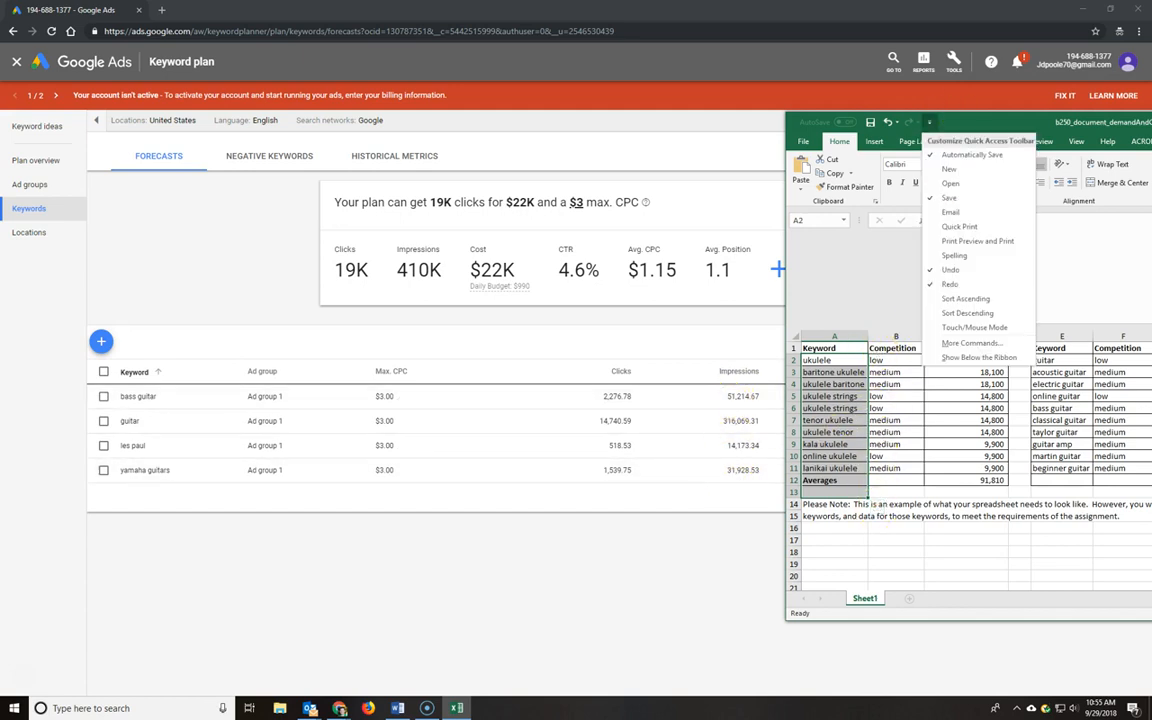
left_click_drag(985, 122, 1151, 1)
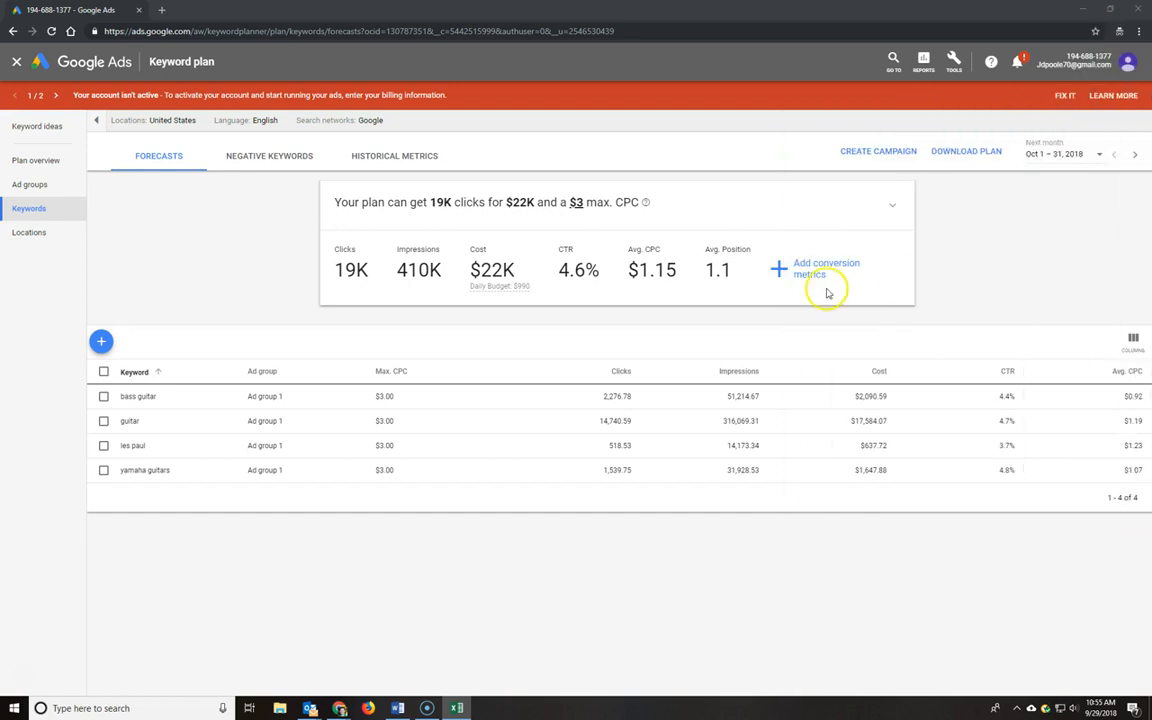
left_click(520, 569)
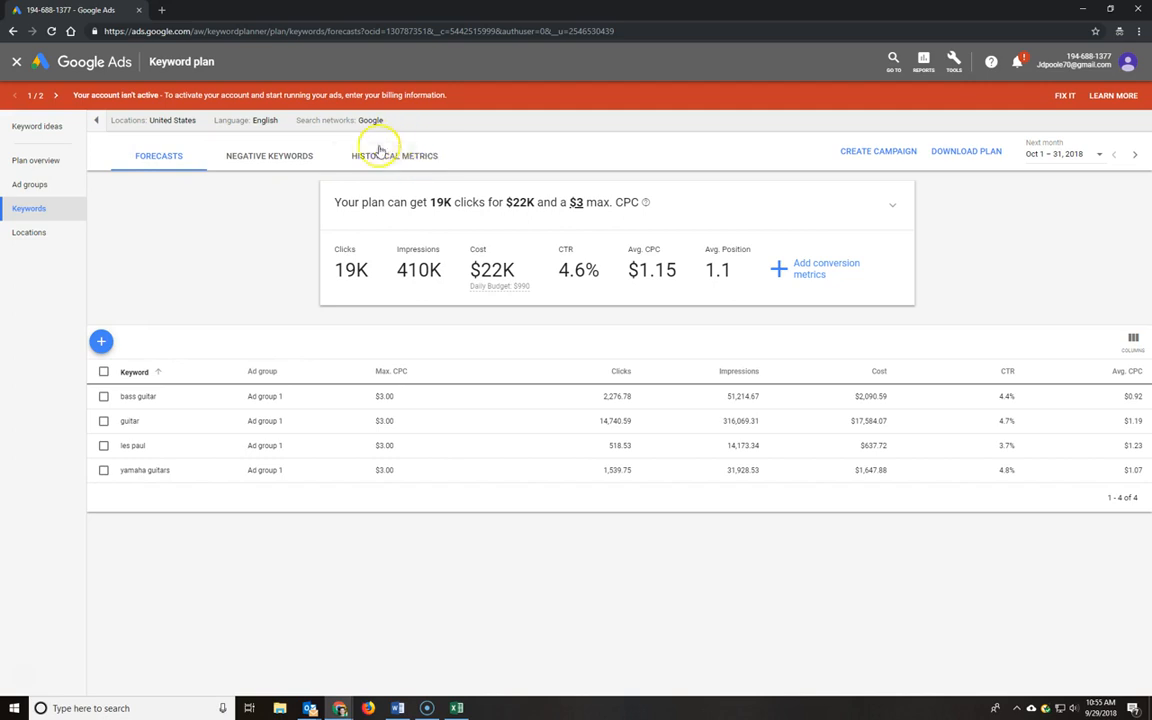
View the historical metrics of the plan's keywords and compare them with the competition and monthly impressions columns in the Excel sample spreadsheet
left_click(404, 163)
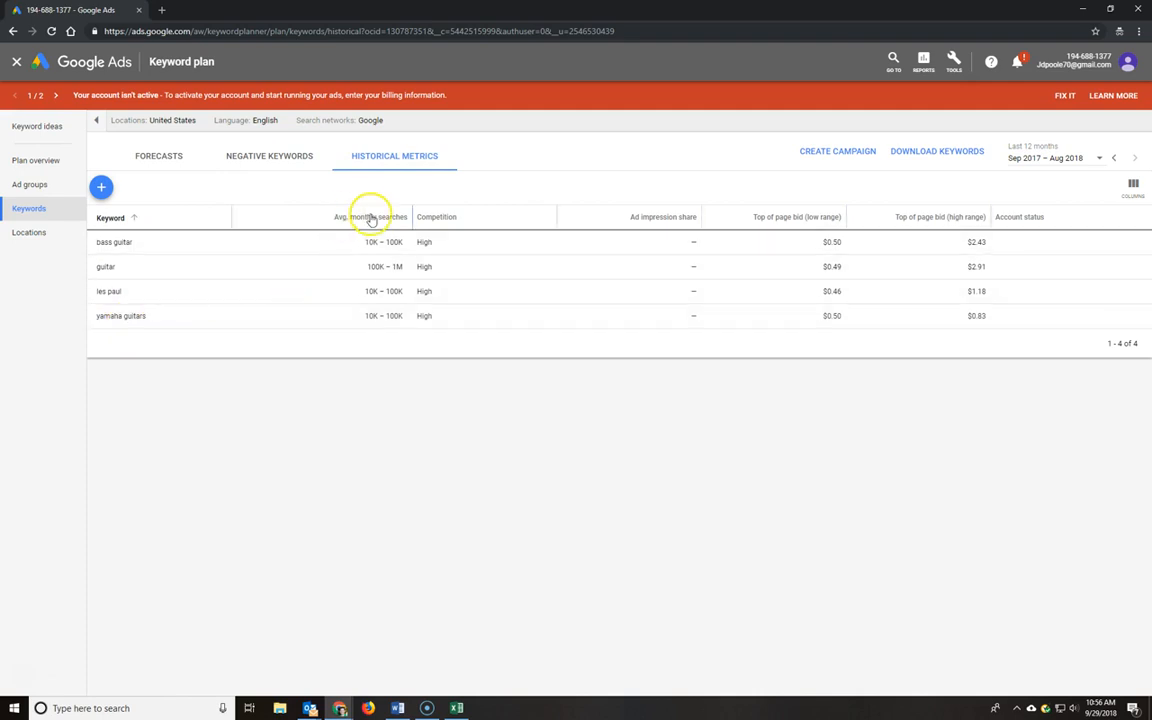
mouse_move(342, 222)
left_click(456, 708)
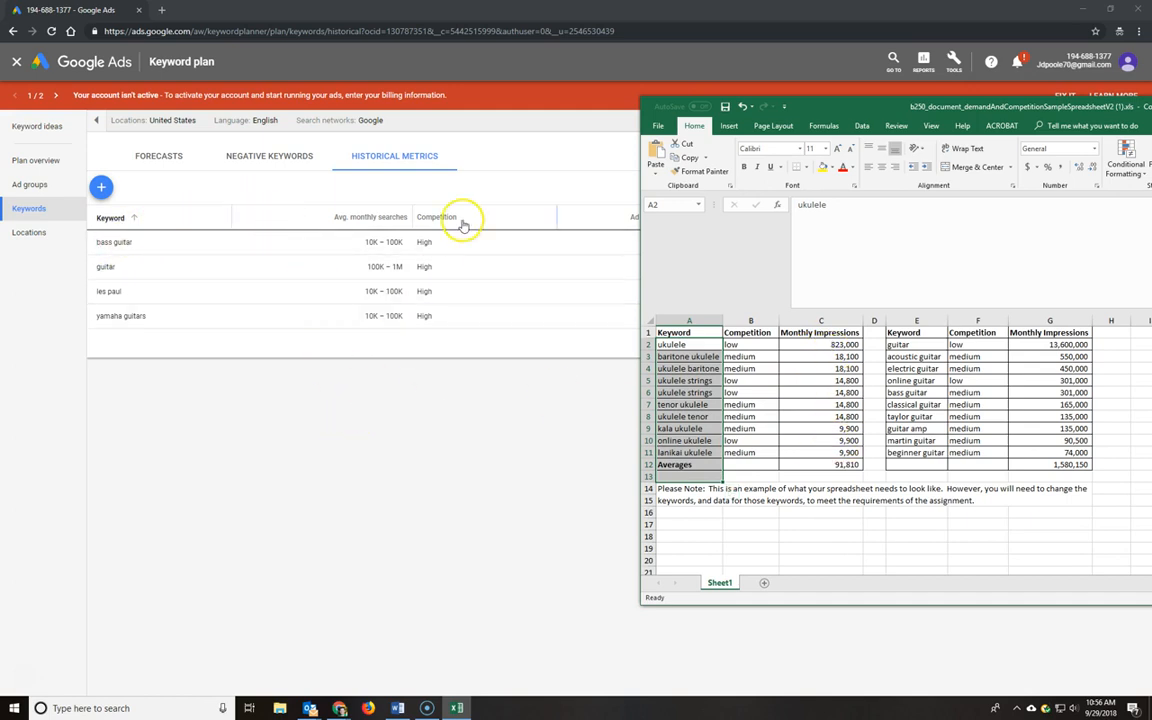
left_click(386, 445)
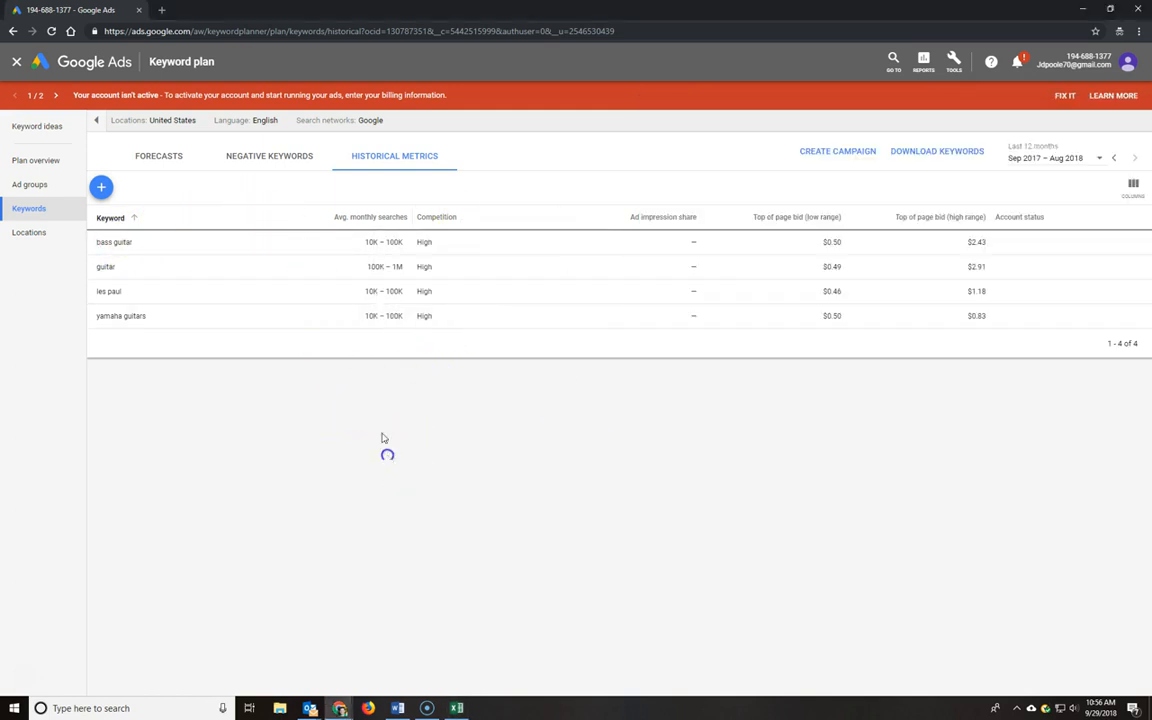
Check the impressions forecasts for the plan's keywords and return to the guitar keyword ideas
left_click(157, 158)
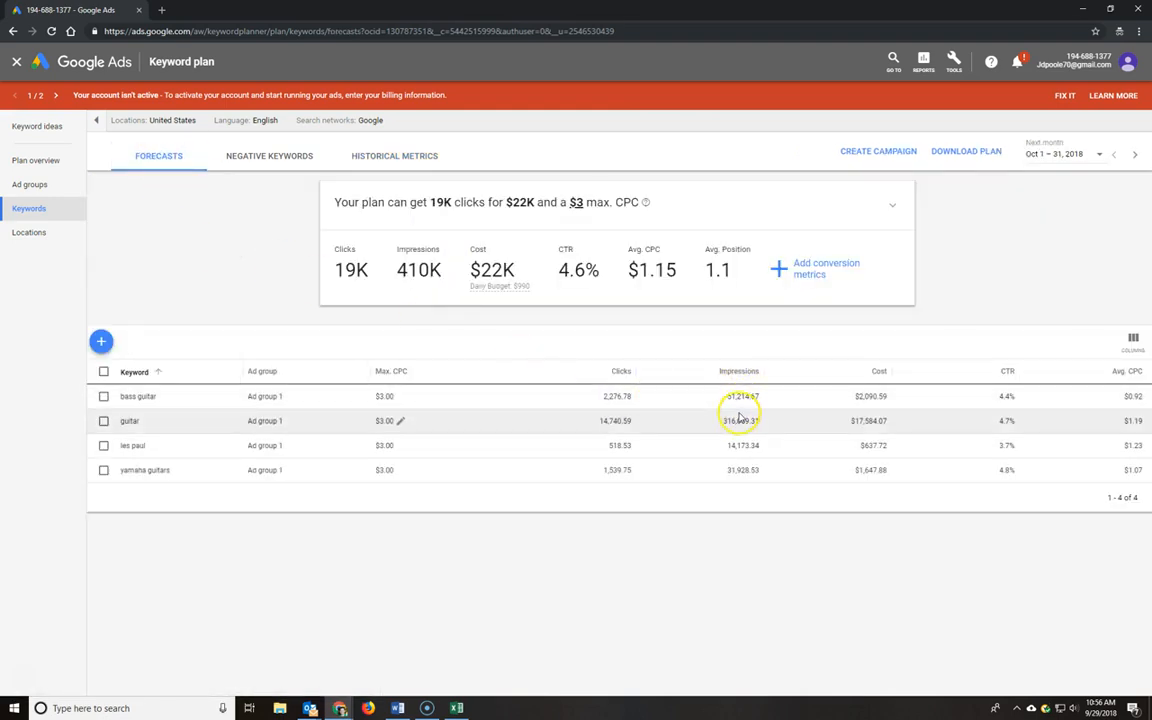
mouse_move(1149, 105)
left_mouse_down()
mouse_move(1151, 95)
mouse_move(1151, 120)
left_mouse_up()
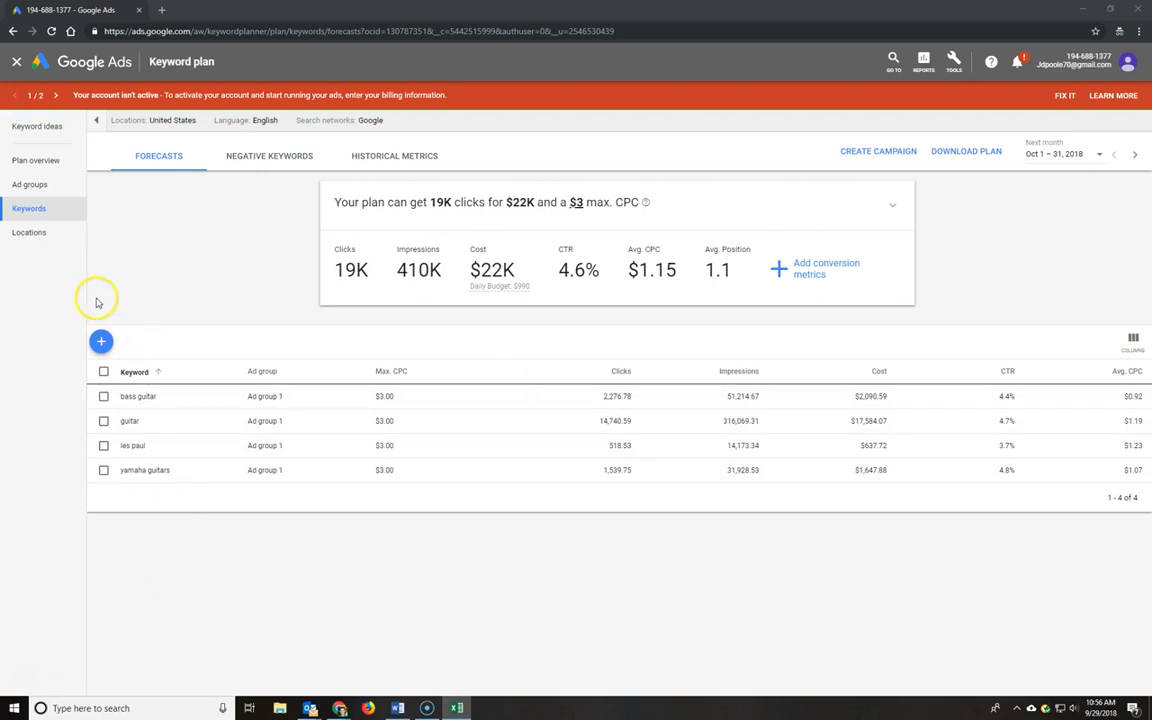
left_click(37, 124)
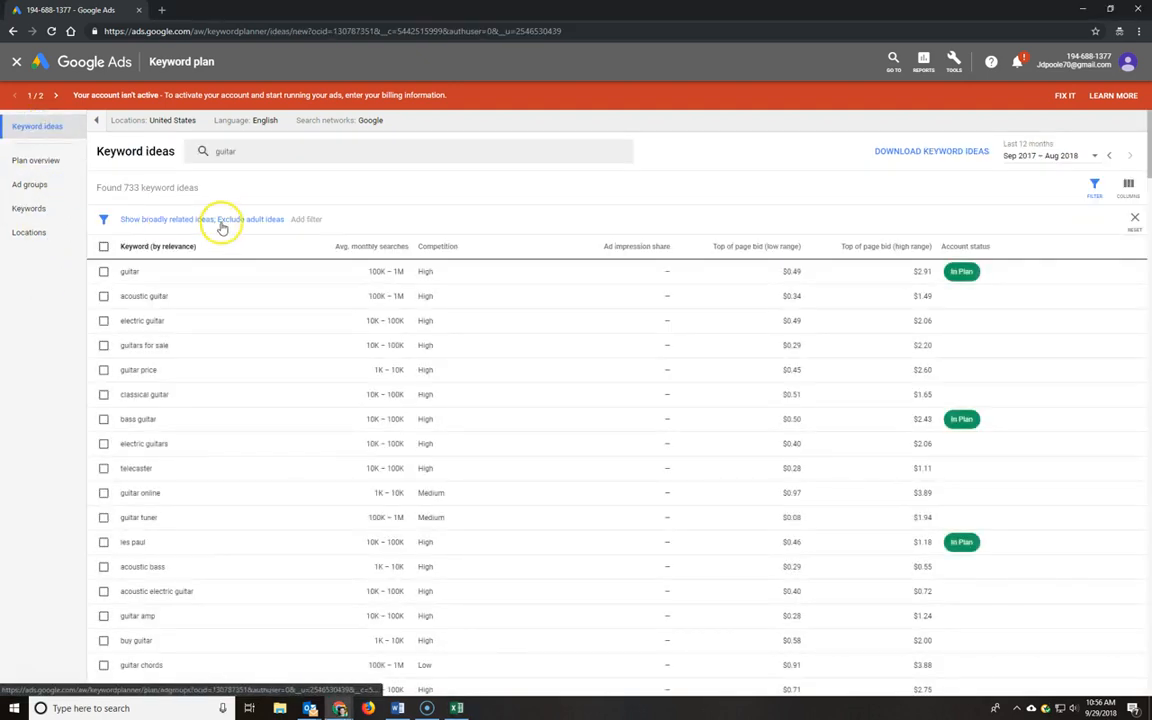
Replace the guitar search term with "grass skirts" and get the keyword ideas for it
left_click(240, 147)
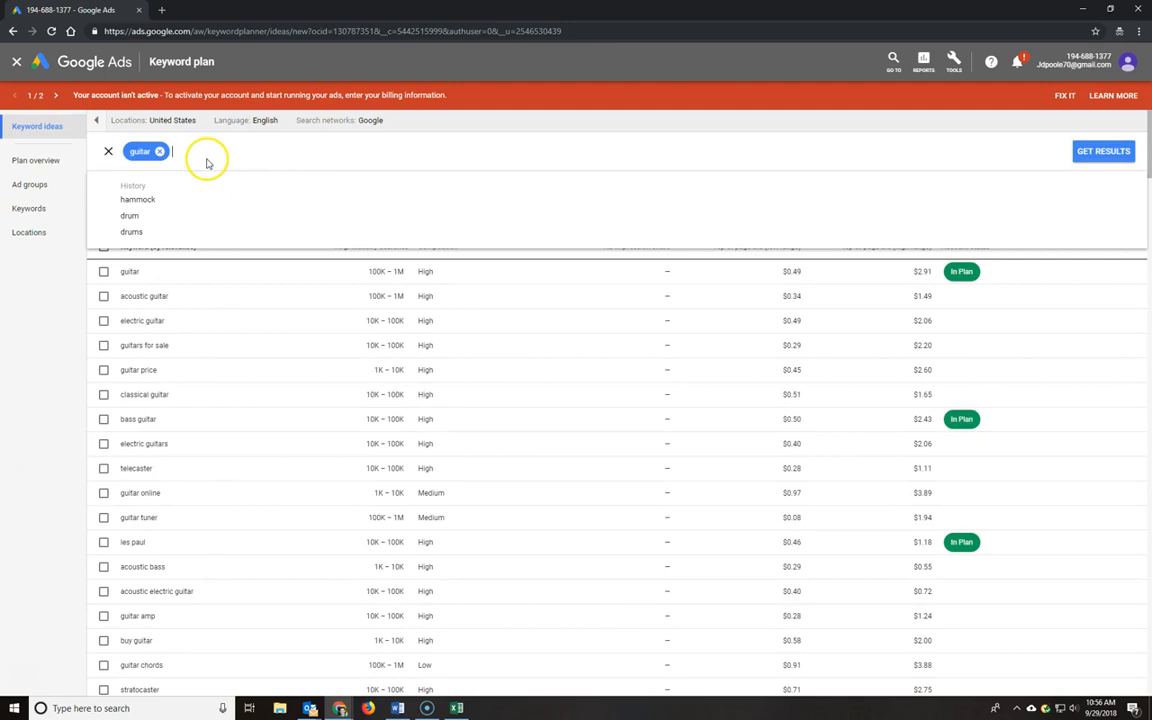
left_click(159, 151)
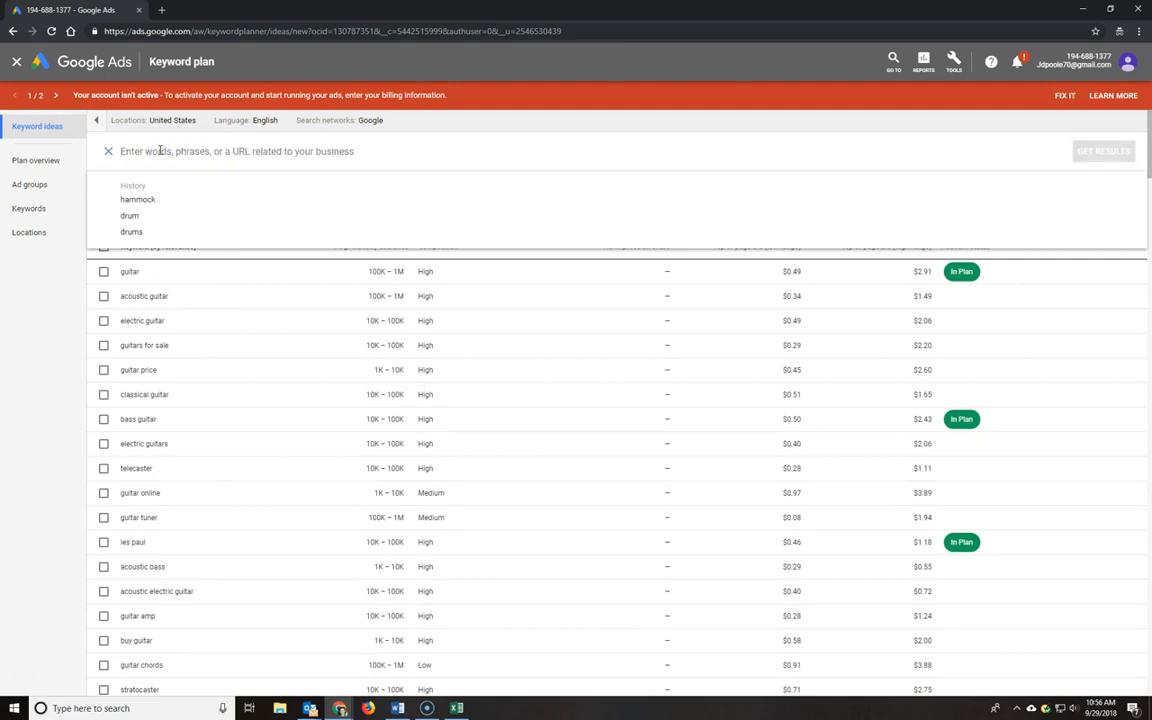
type("grass skirts")
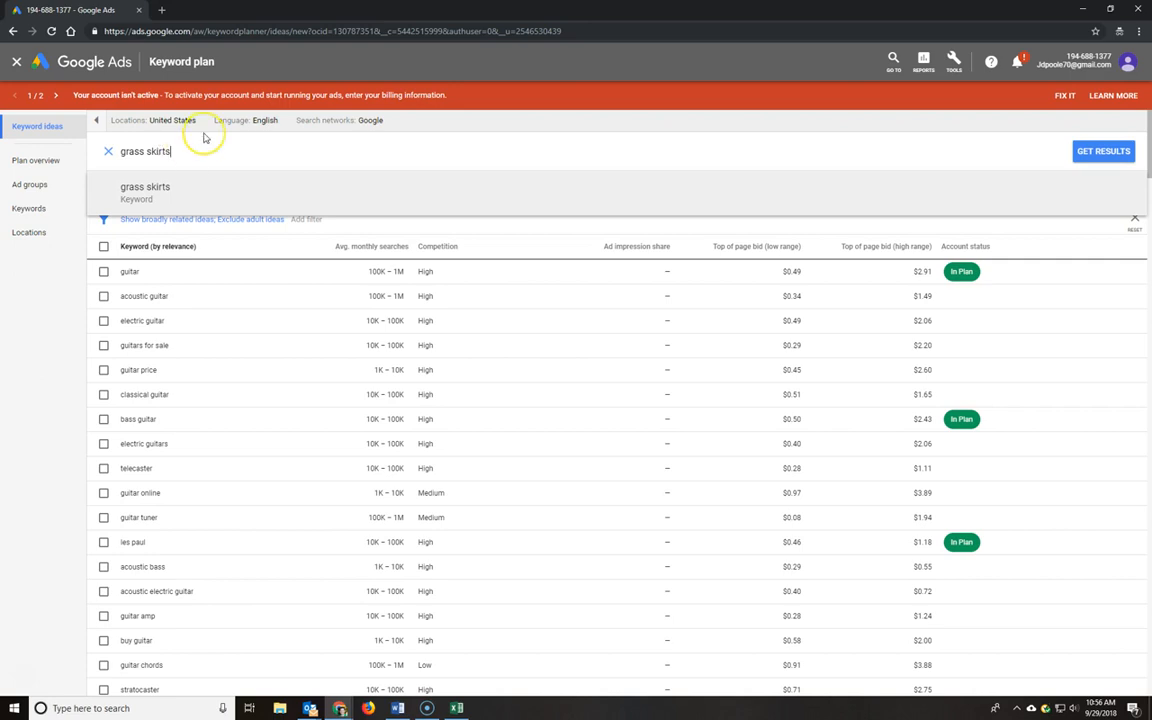
key("Return")
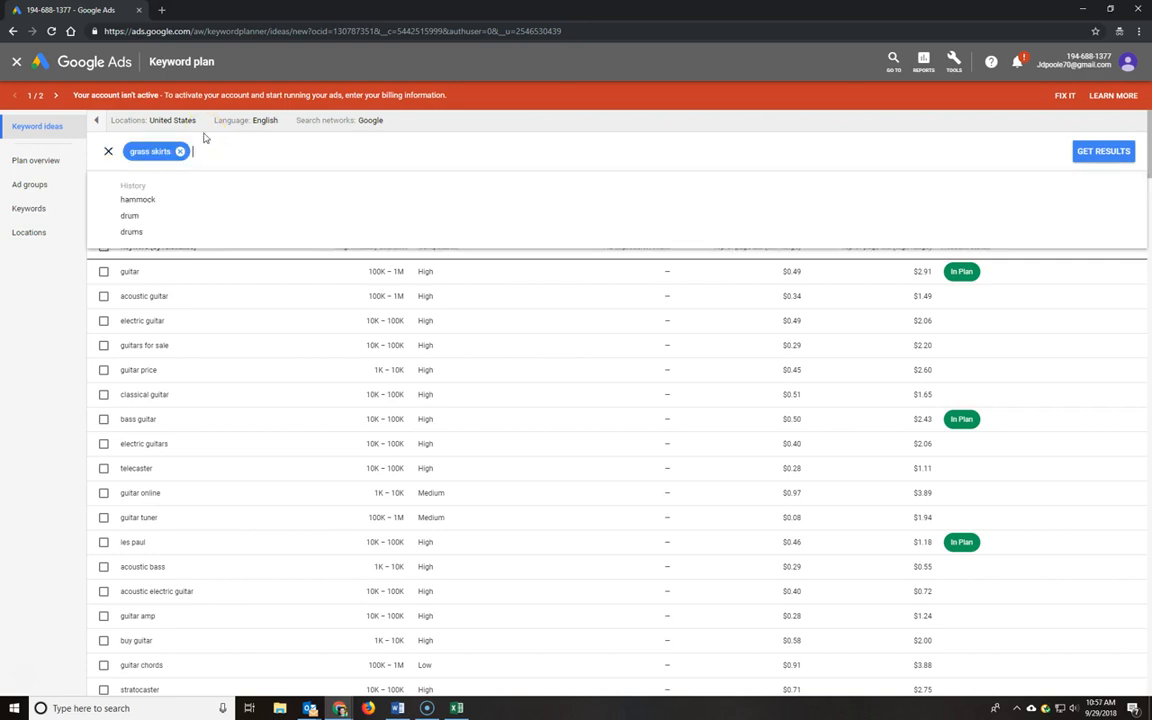
left_click(1097, 152)
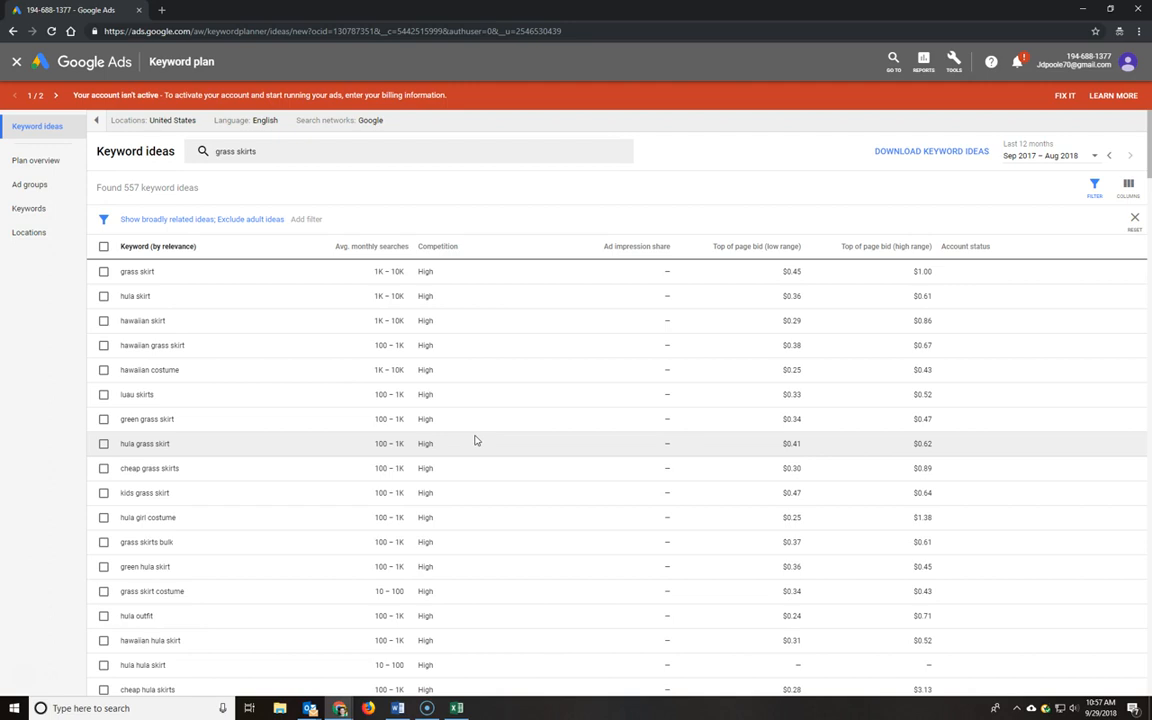
left_click(531, 425)
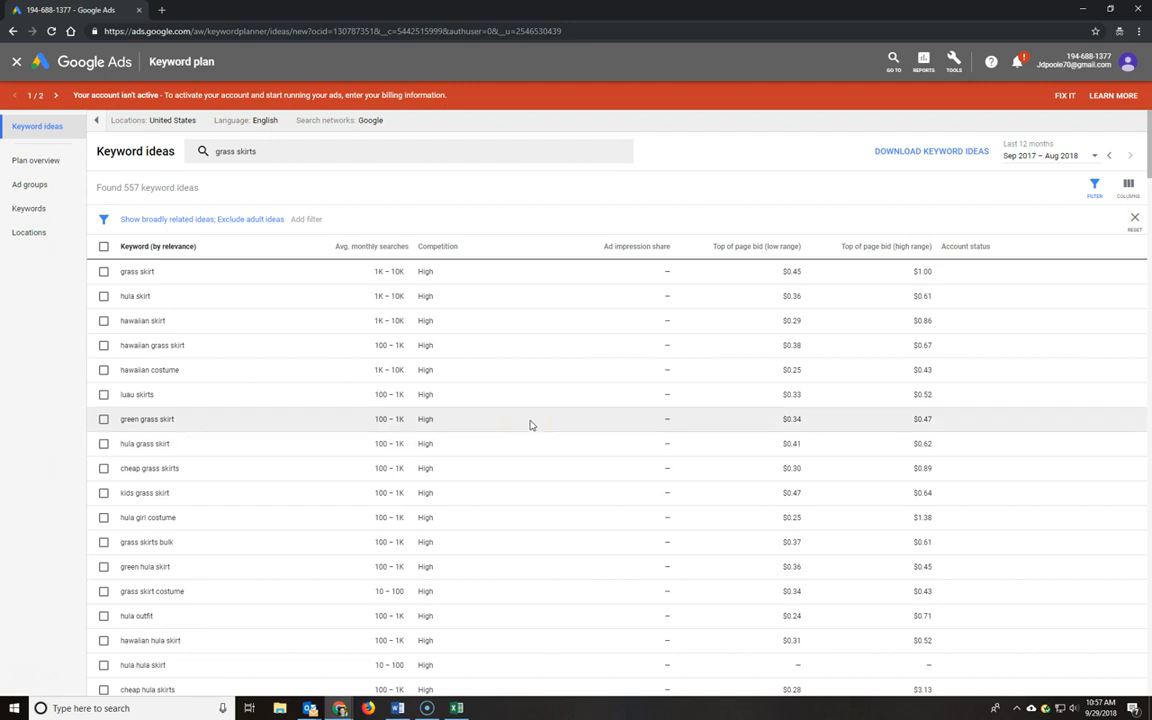